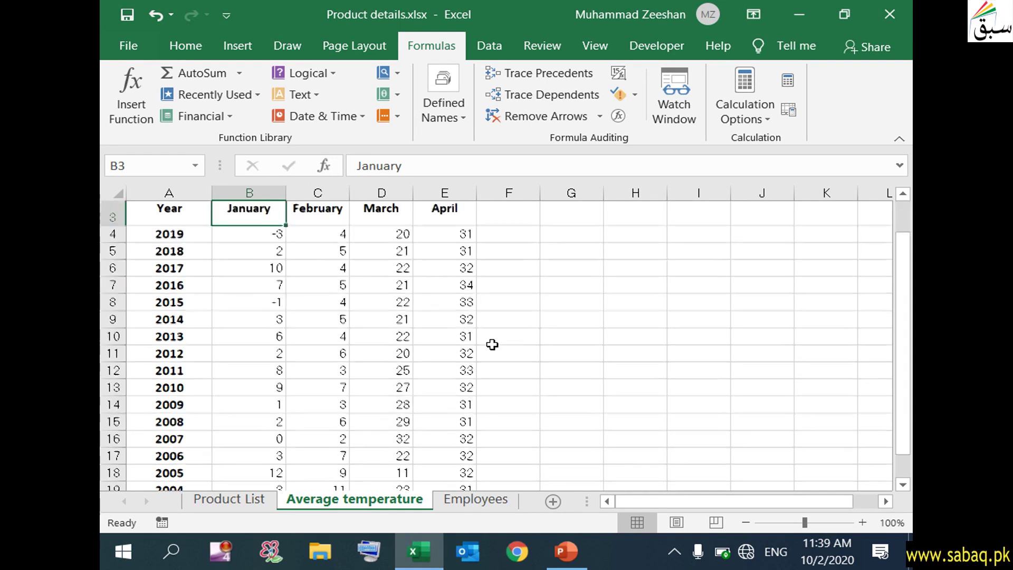
Step: Assign the name March2009 to the March 2009 temperature in cell D14
scroll(492, 345, up, 2)
scroll(403, 386, down, 1)
scroll(403, 387, down, 1)
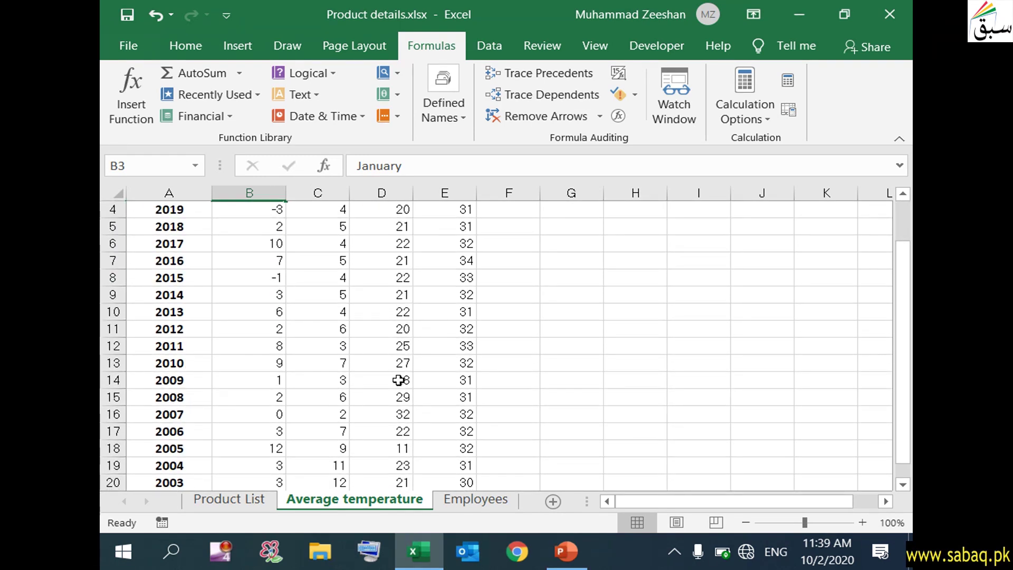
scroll(397, 375, up, 1)
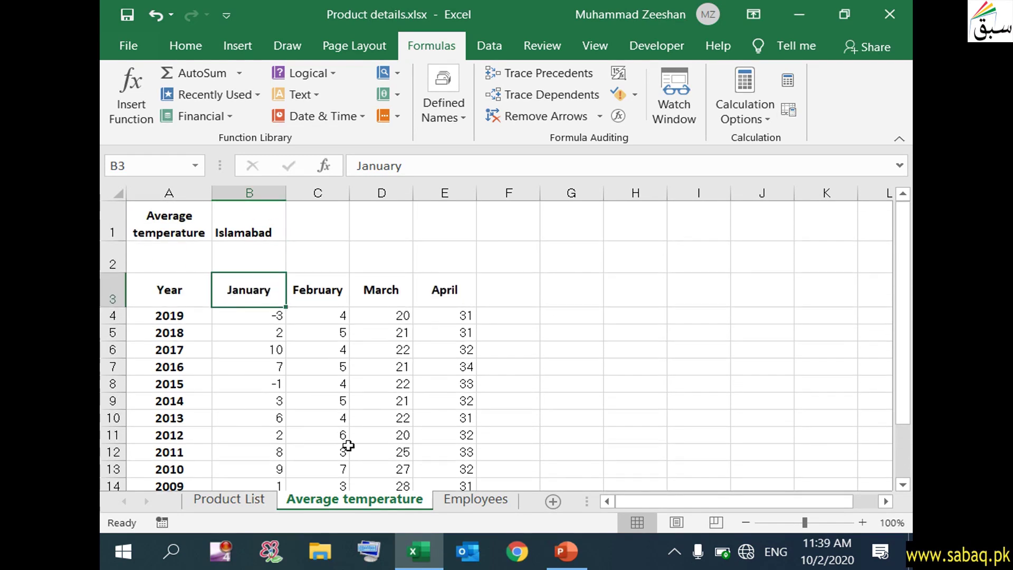
scroll(448, 384, down, 2)
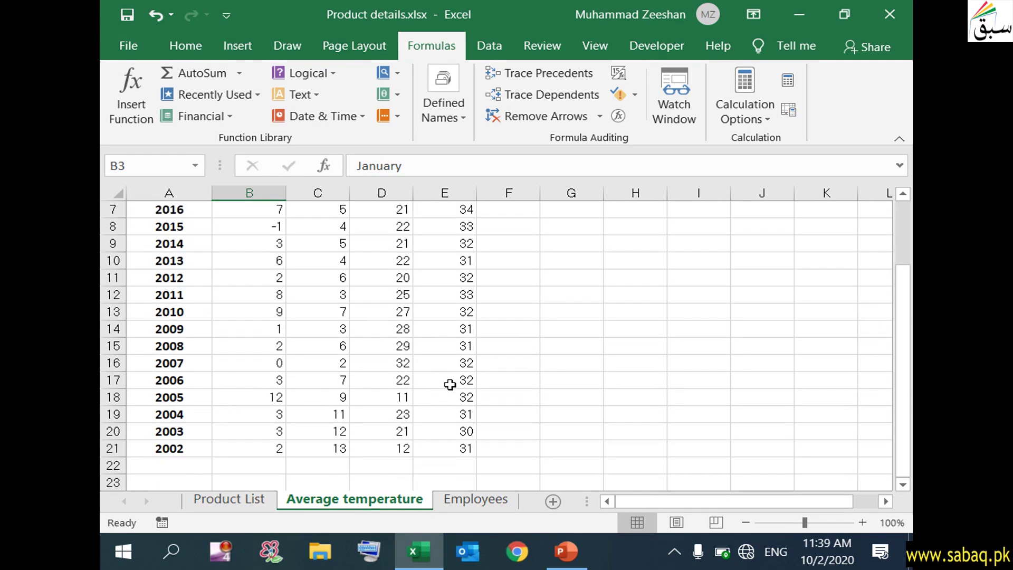
click(398, 328)
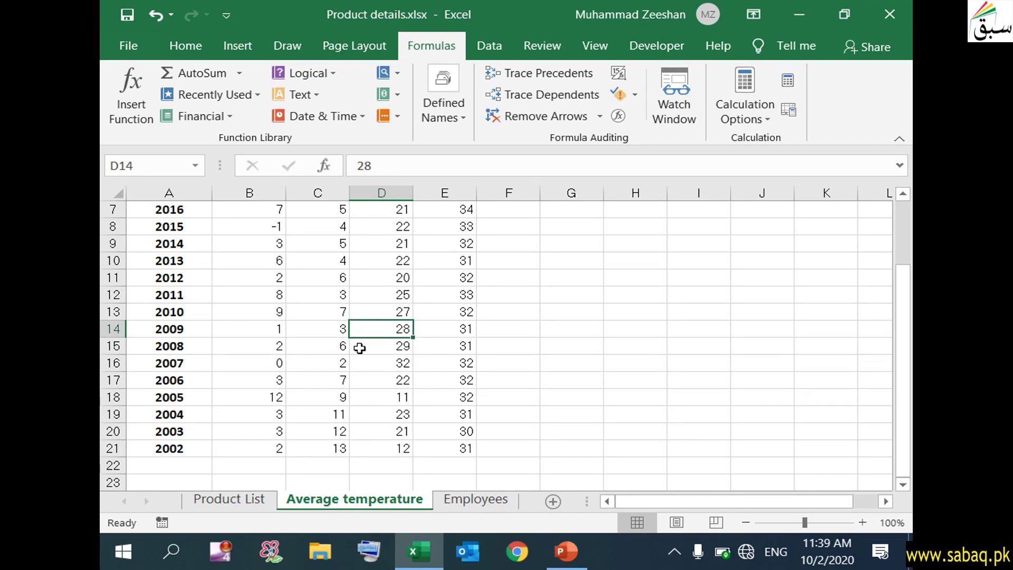
scroll(396, 345, up, 1)
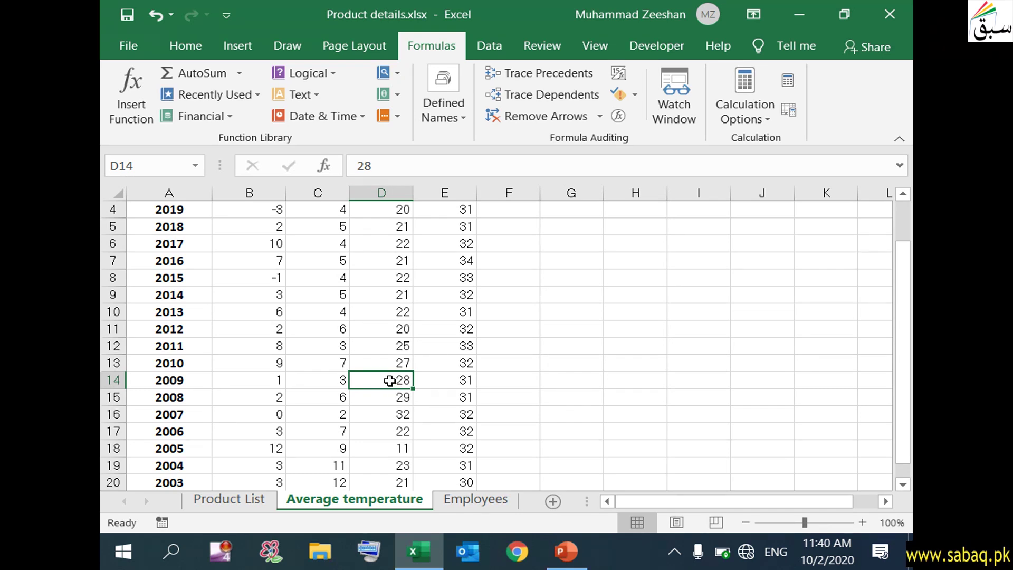
click(152, 166)
click(152, 166)
text(March2009)
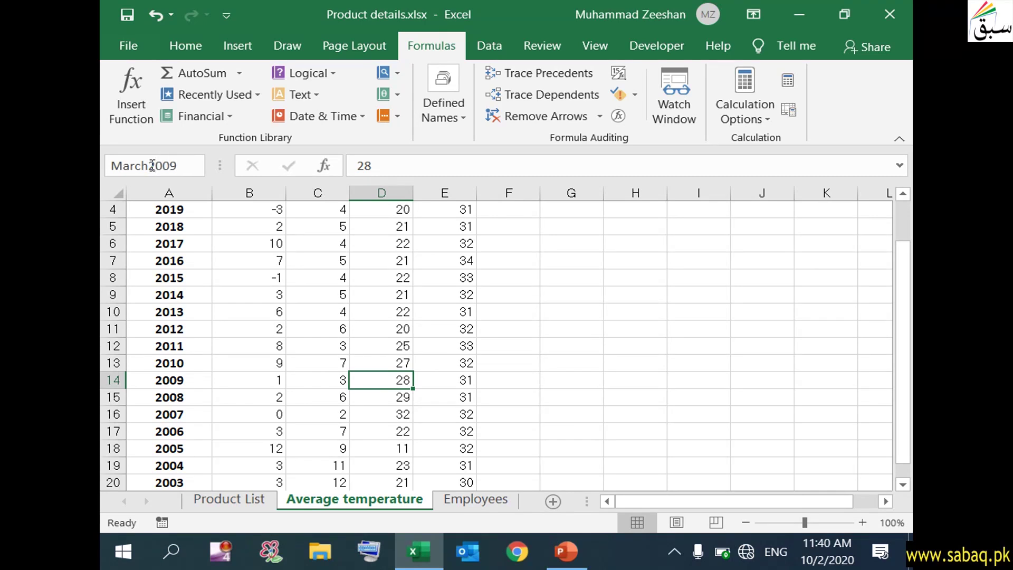
key(Return)
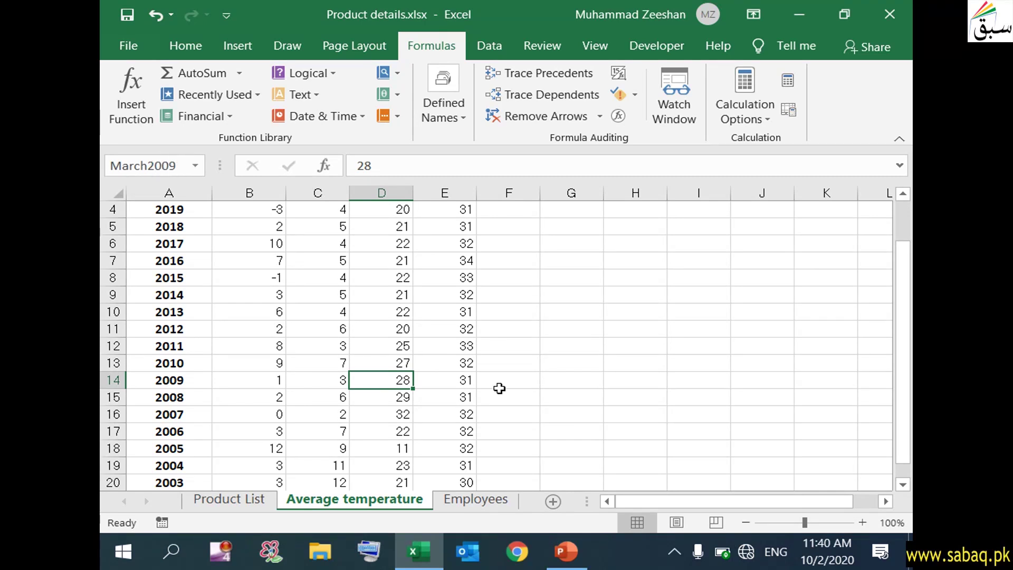
Step: Select cell D16 and jump back to the March 2009 temperature through its defined name March2009
click(391, 414)
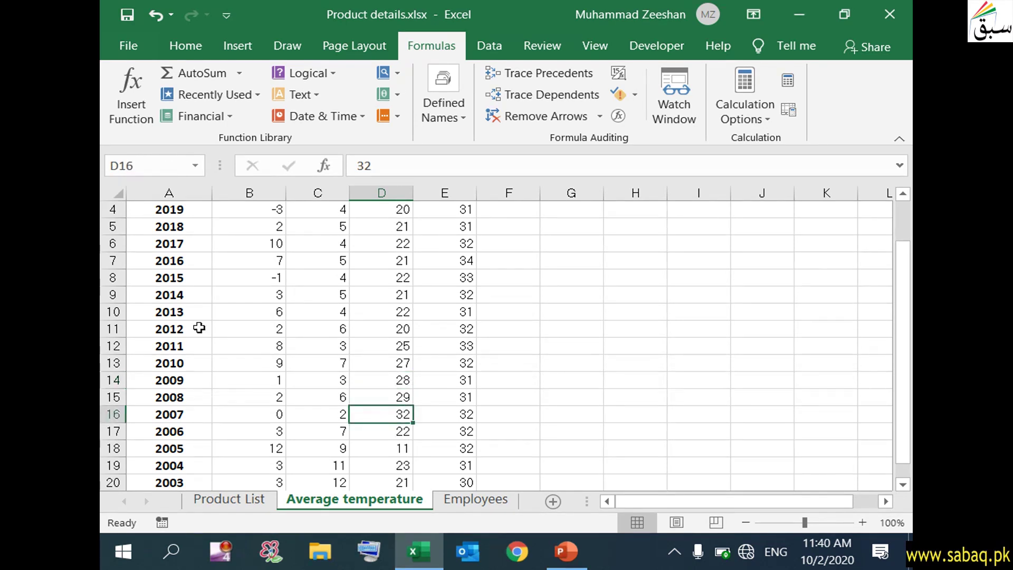
scroll(280, 390, up, 1)
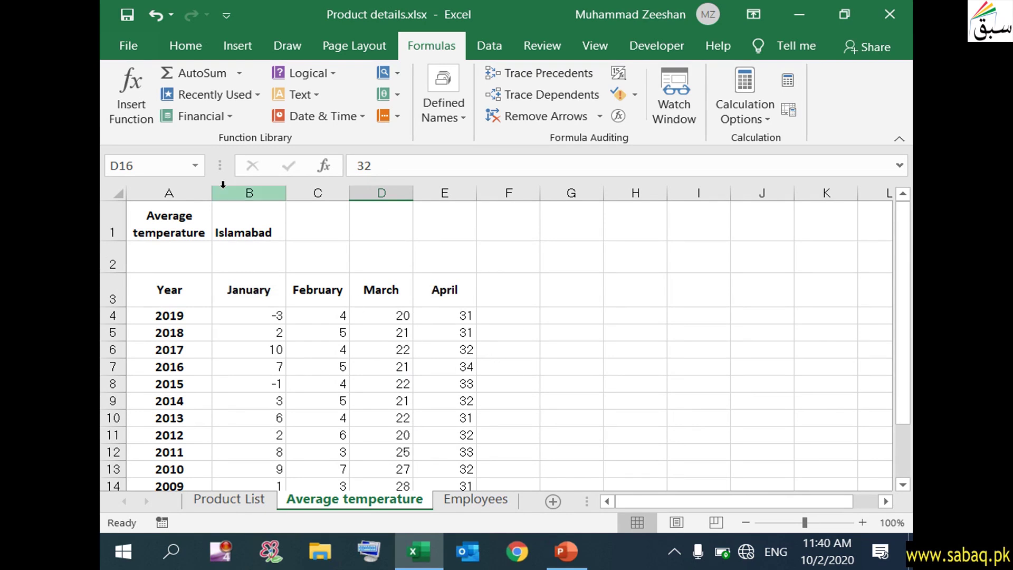
click(197, 161)
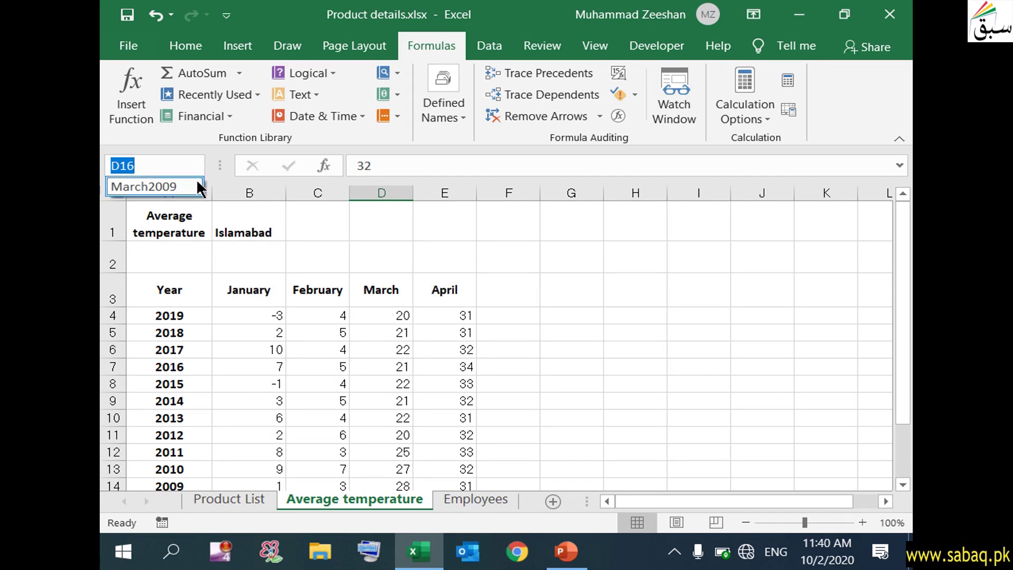
click(150, 188)
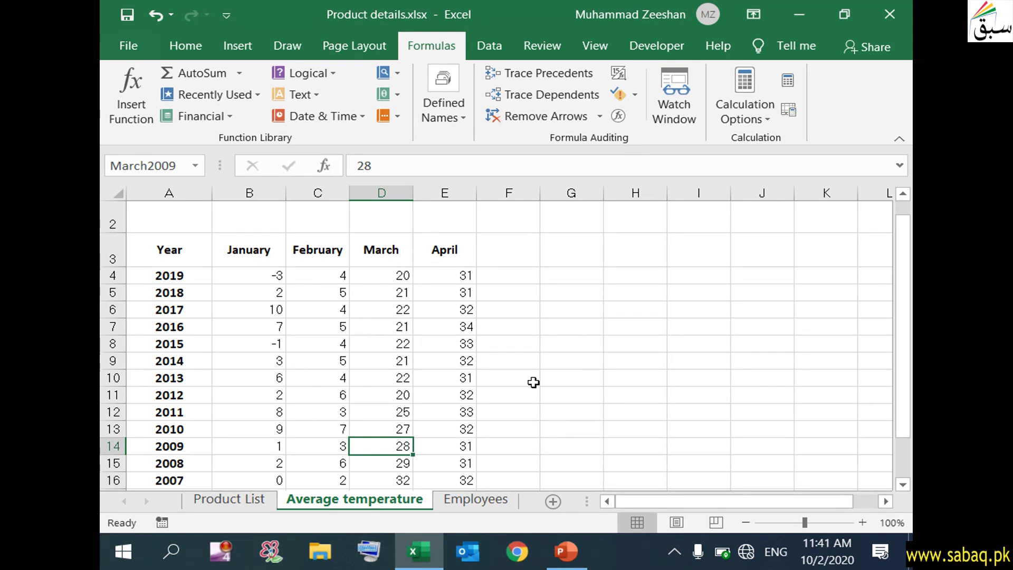
Step: Select the April temperatures for 2019 down to 2010 in cells E4:E13
scroll(525, 380, down, 1)
scroll(486, 355, up, 1)
click(449, 394)
click(442, 274)
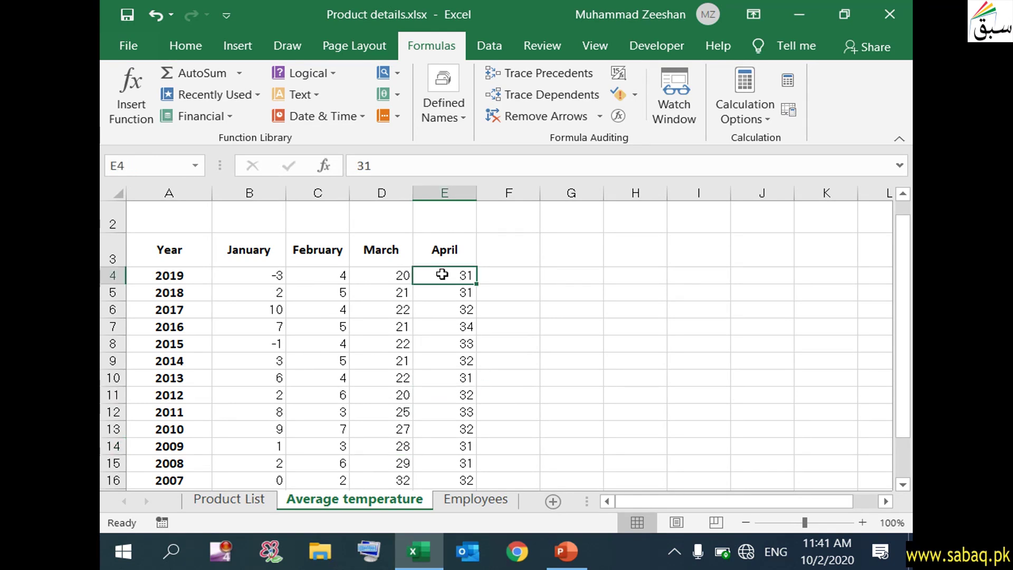
drag(443, 274, 448, 447)
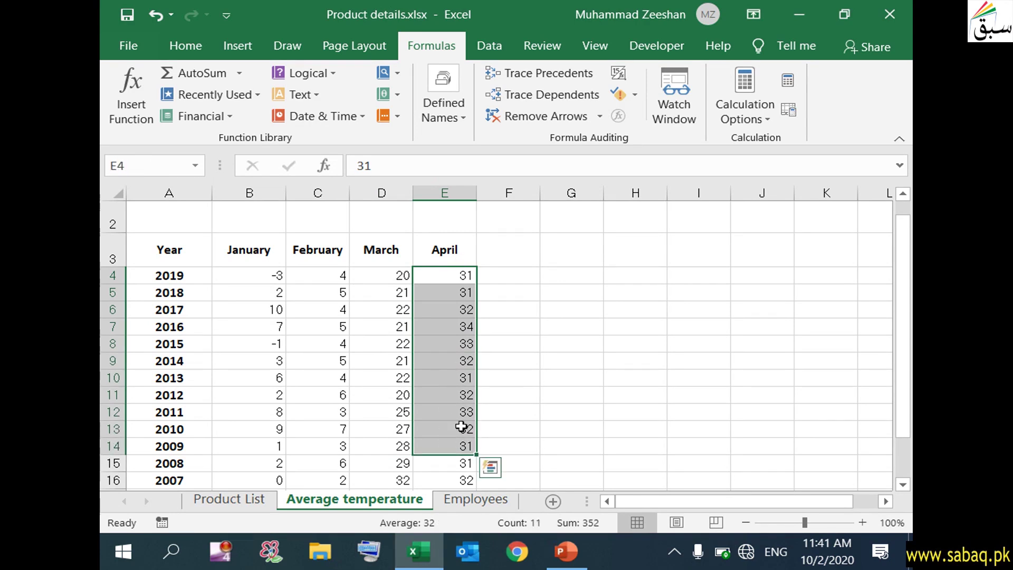
drag(464, 272, 458, 430)
click(464, 273)
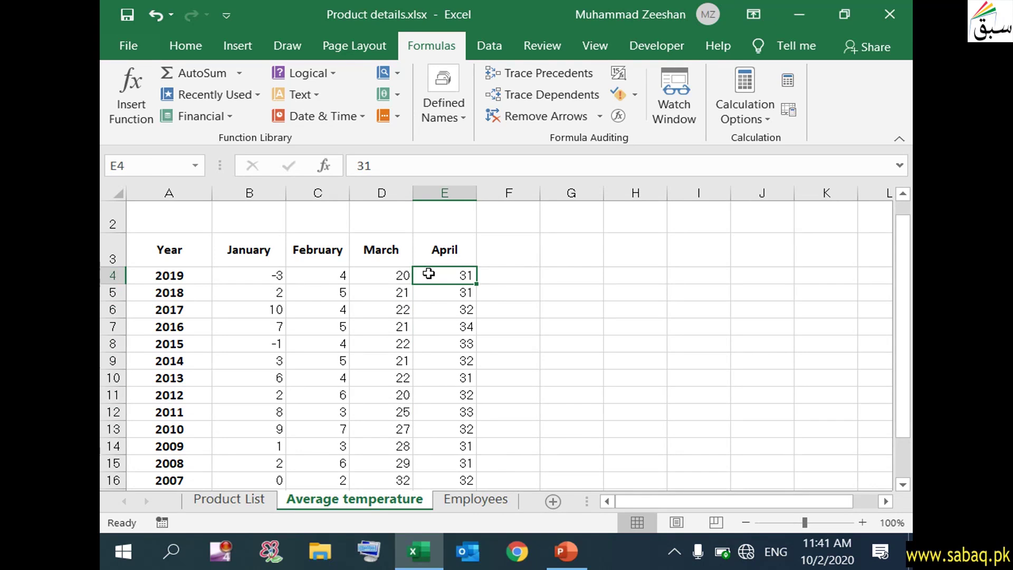
click(464, 413)
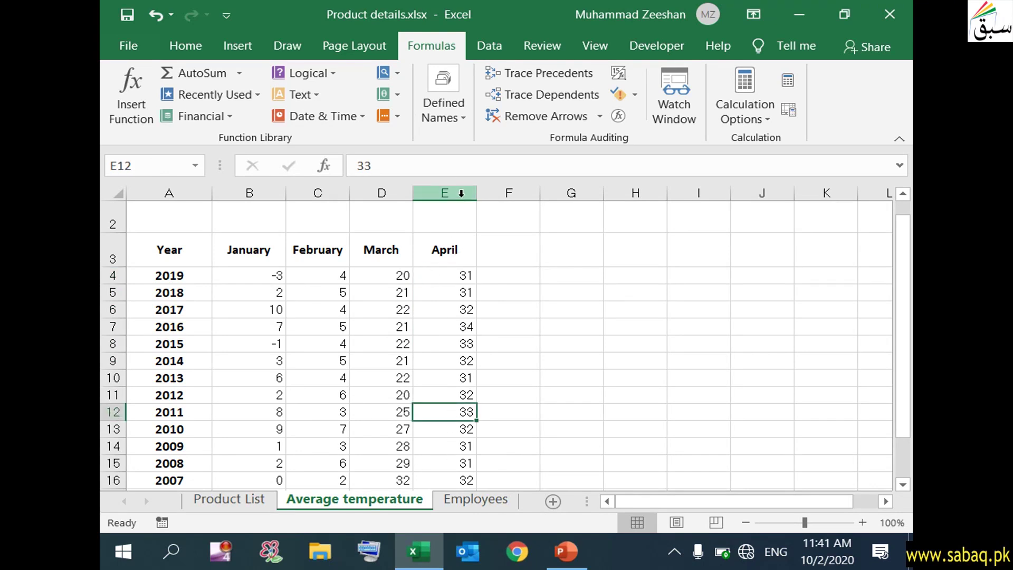
click(455, 277)
click(459, 413)
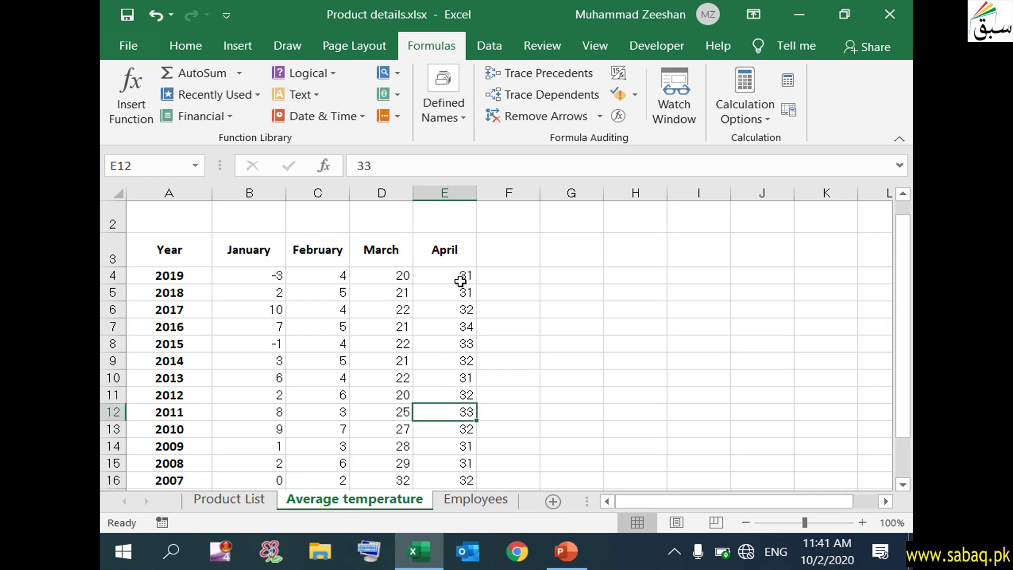
drag(459, 275, 466, 425)
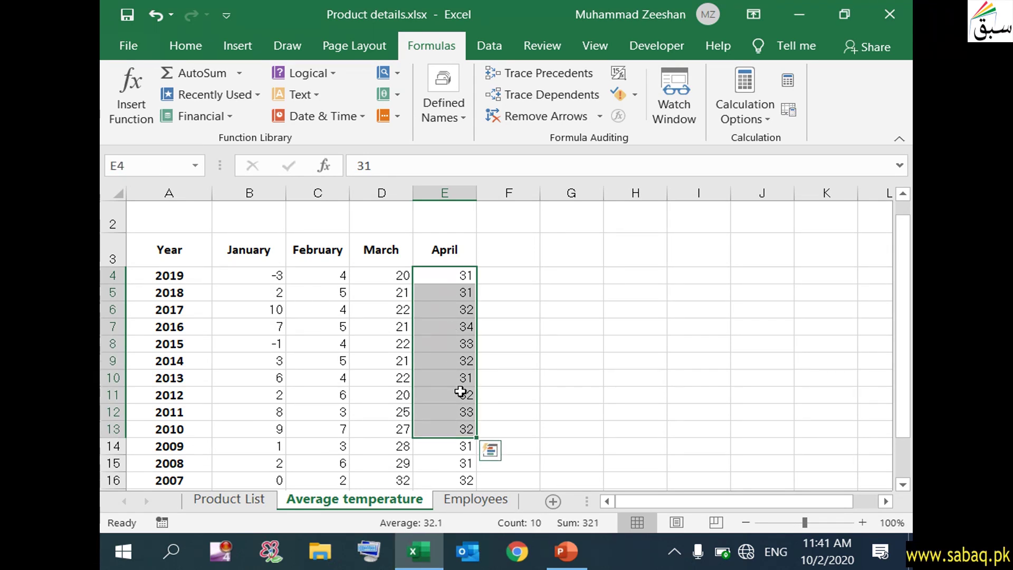
Step: Switch to the Product List sheet and look through the products in the Tools category with their annual sales
click(255, 496)
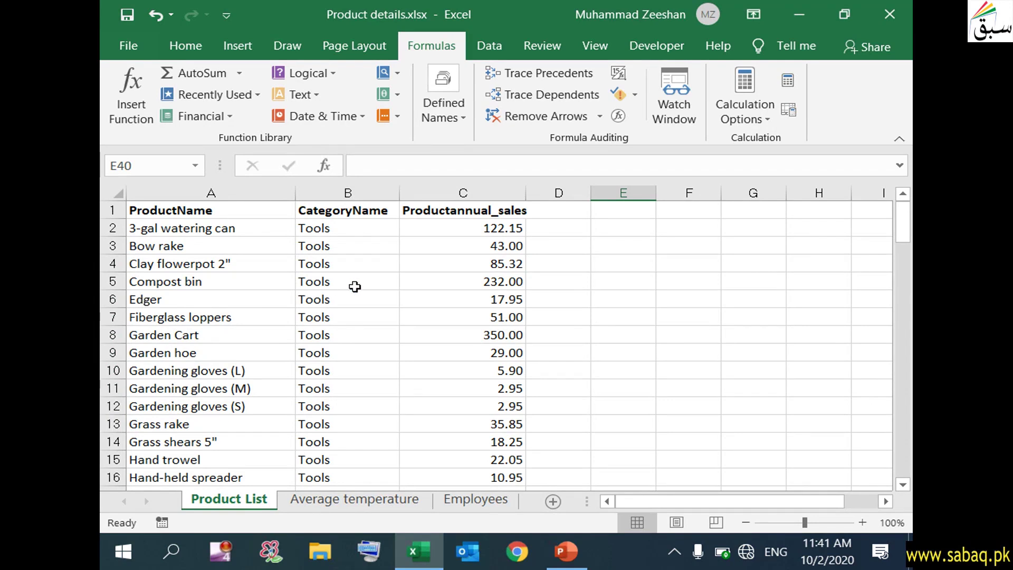
click(265, 235)
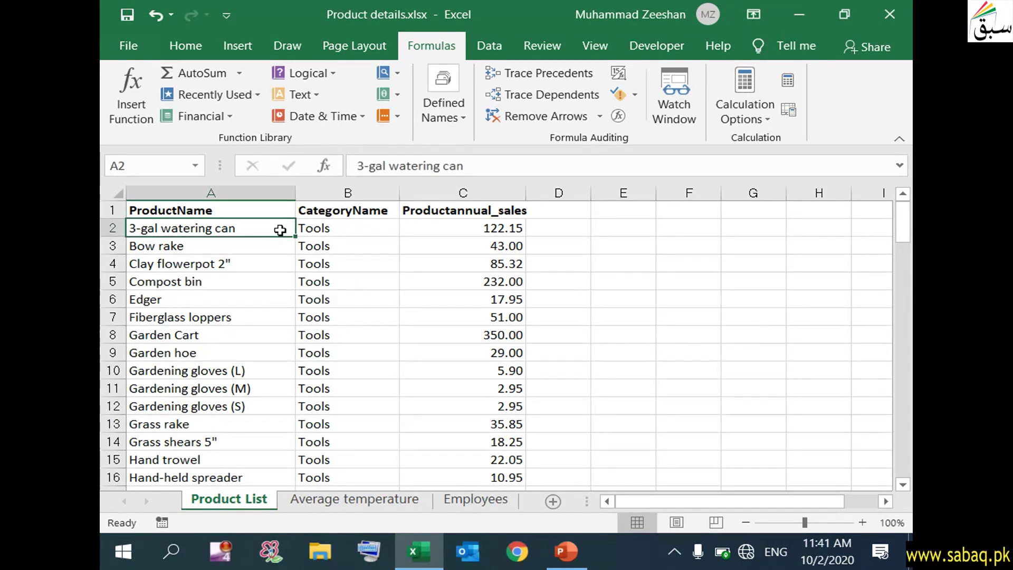
click(352, 223)
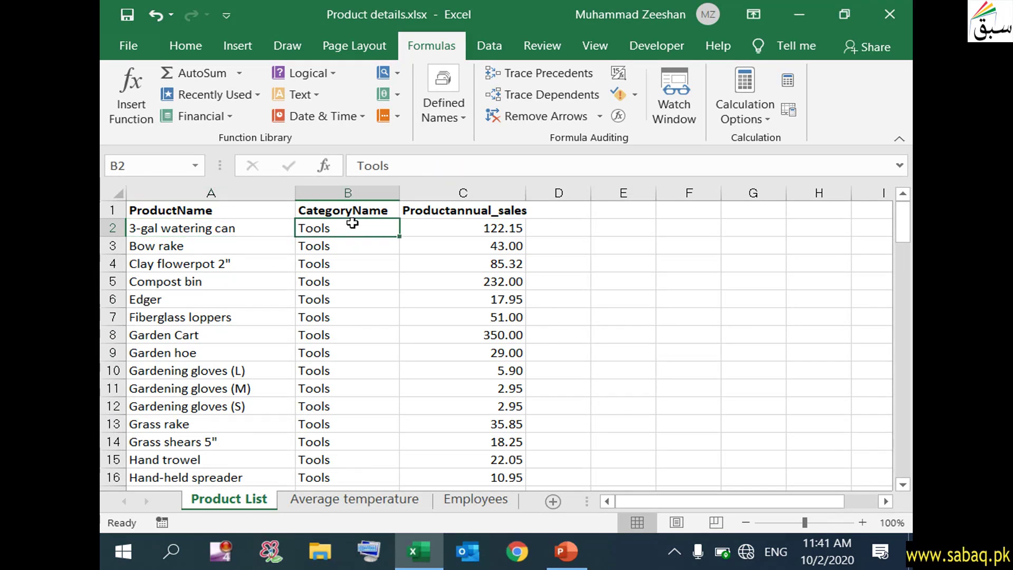
click(265, 229)
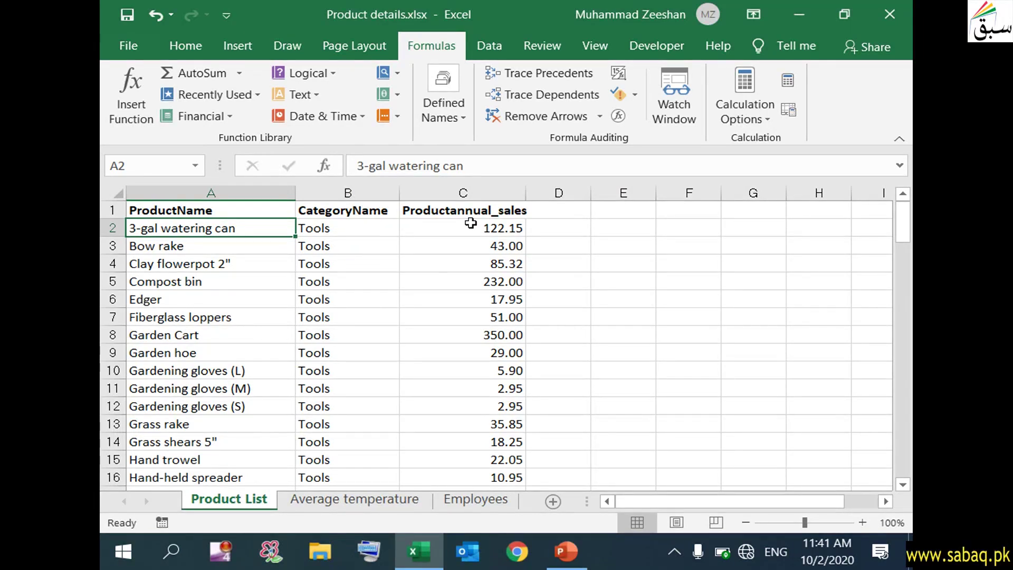
scroll(349, 396, down, 11)
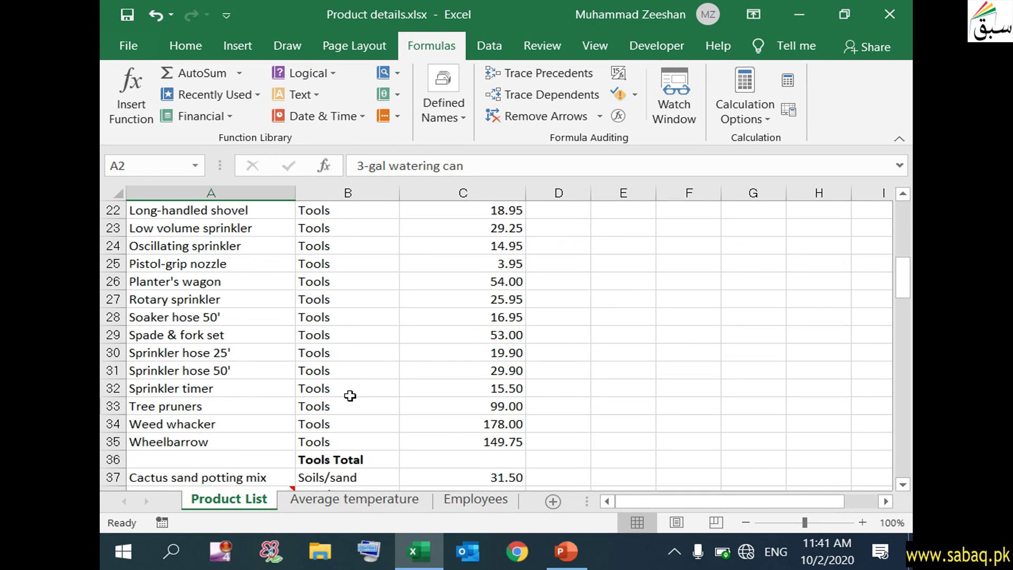
scroll(350, 395, up, 11)
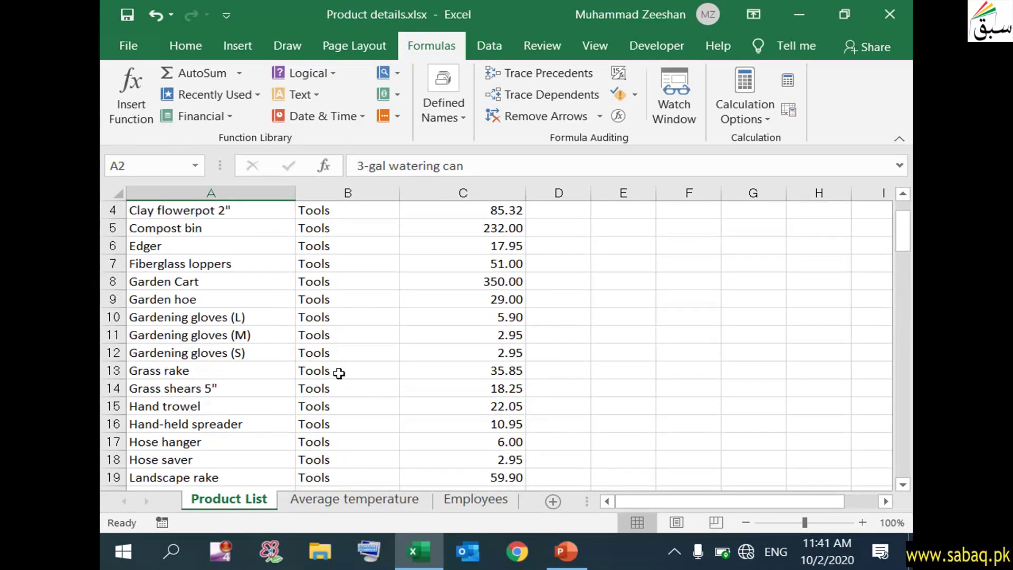
click(350, 257)
scroll(349, 258, up, 1)
drag(362, 232, 363, 334)
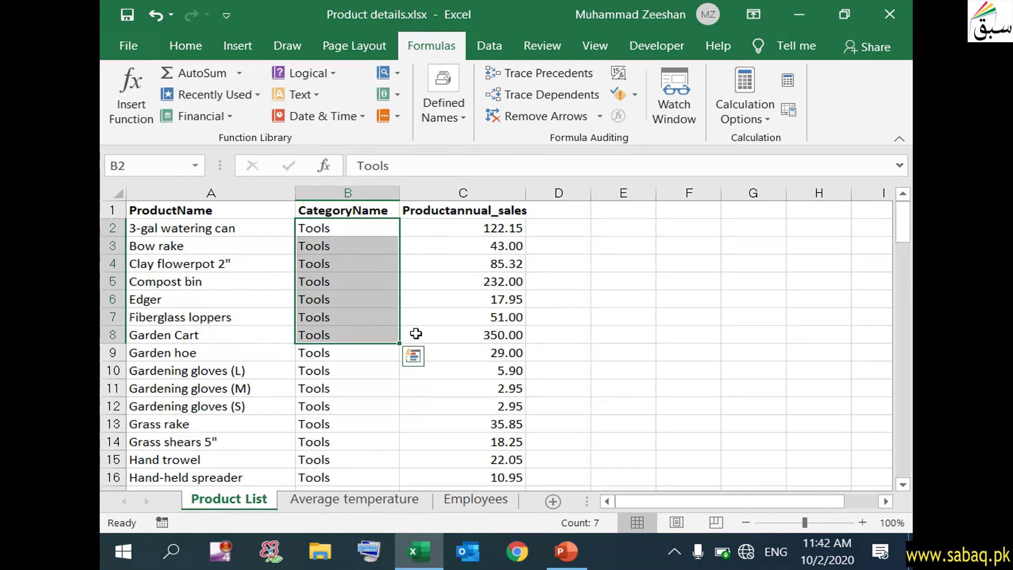
click(417, 336)
Step: Select all Tools product rows in A2:C35 and start defining a new name for that range
drag(240, 227, 462, 301)
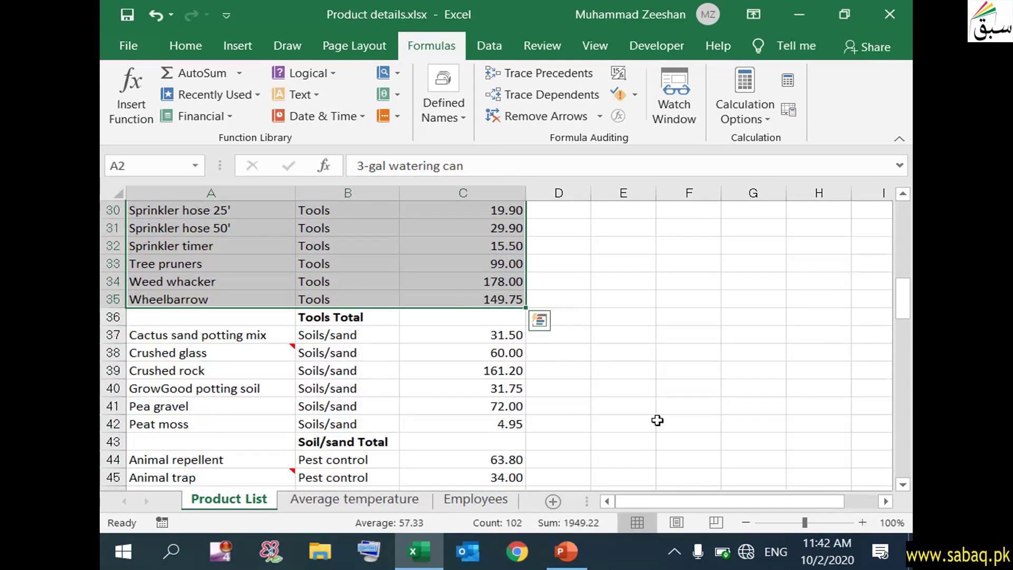
scroll(665, 423, up, 6)
scroll(666, 423, up, 4)
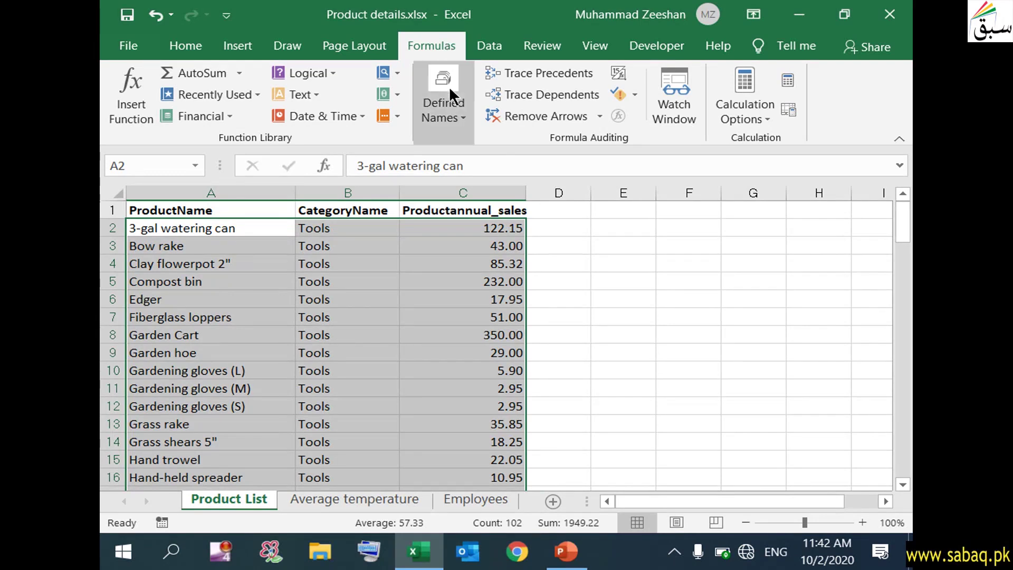
click(464, 117)
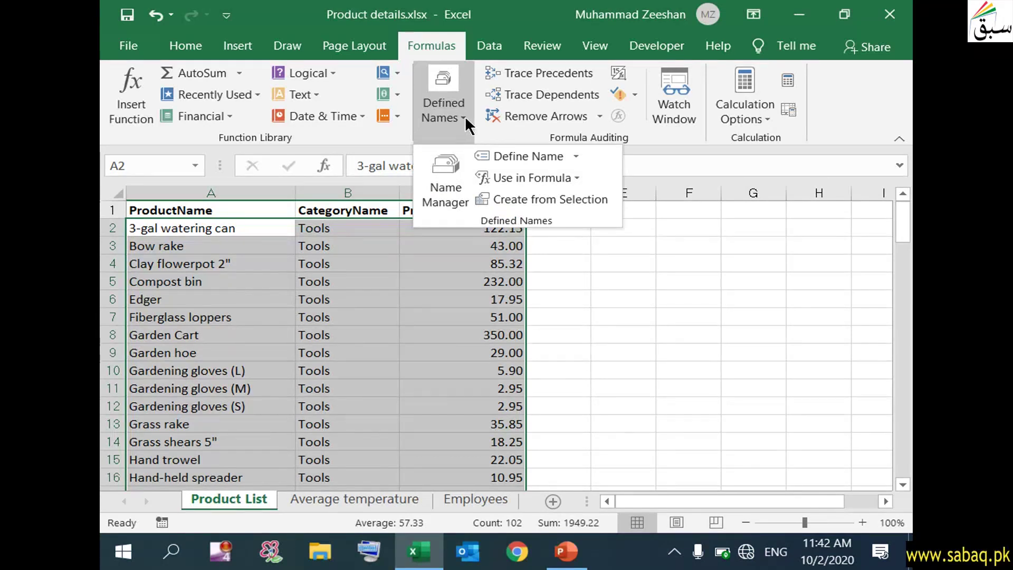
click(542, 154)
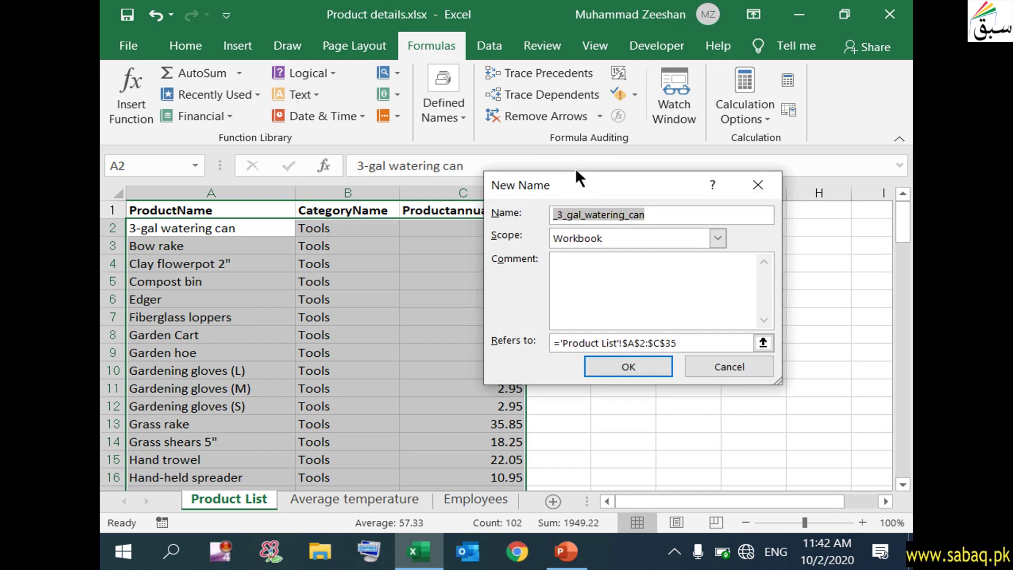
drag(569, 182, 655, 169)
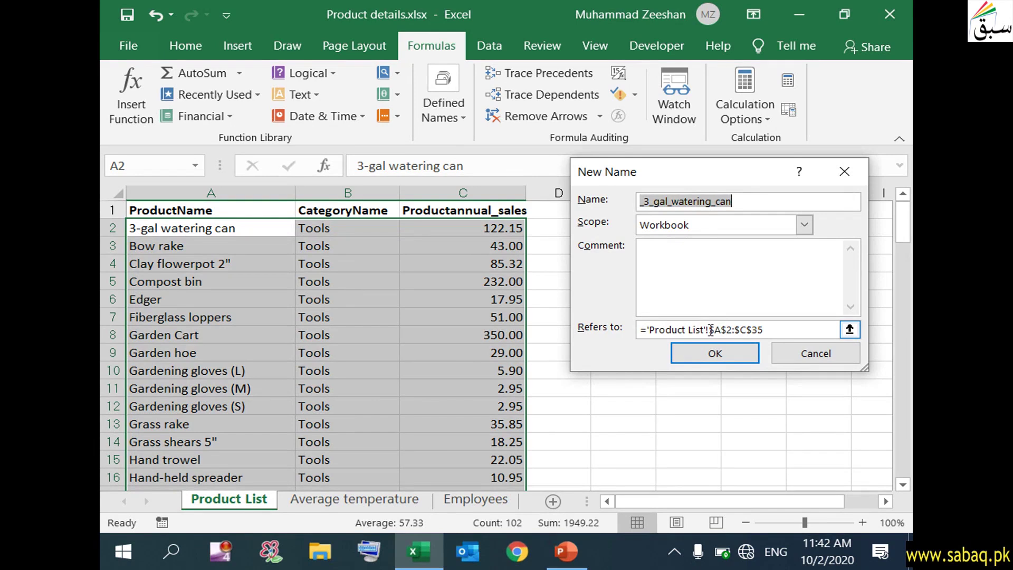
Step: Examine the cell range that the new name refers to
drag(710, 330, 766, 330)
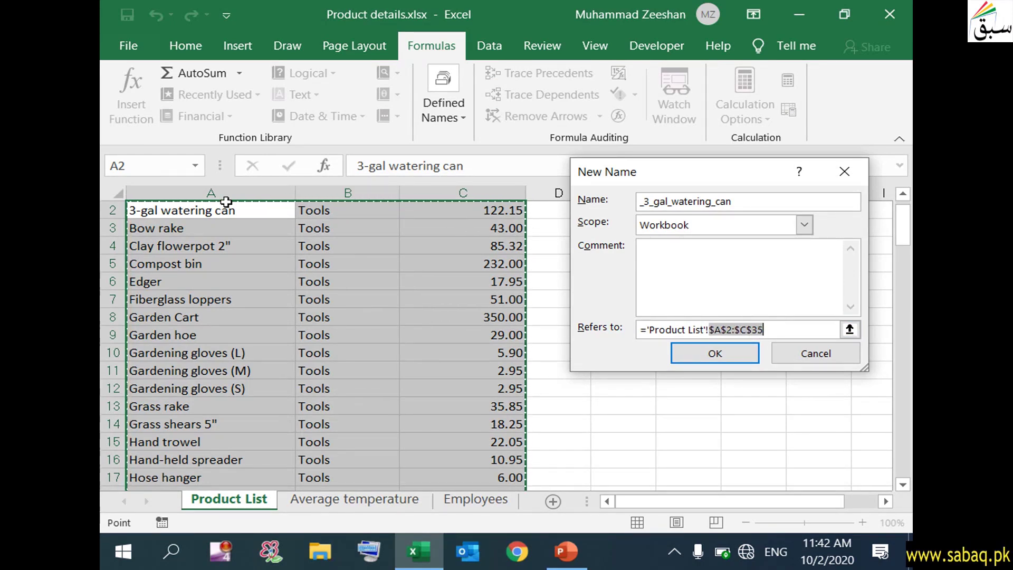
click(734, 331)
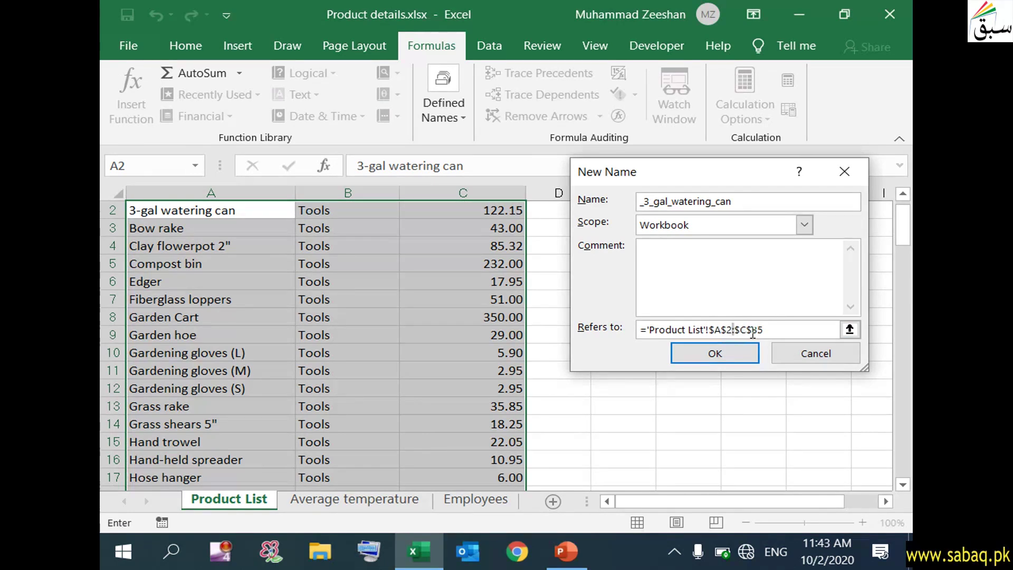
click(717, 331)
Step: Replace the suggested name with "Product tools" and try to create the named range
drag(744, 200, 604, 195)
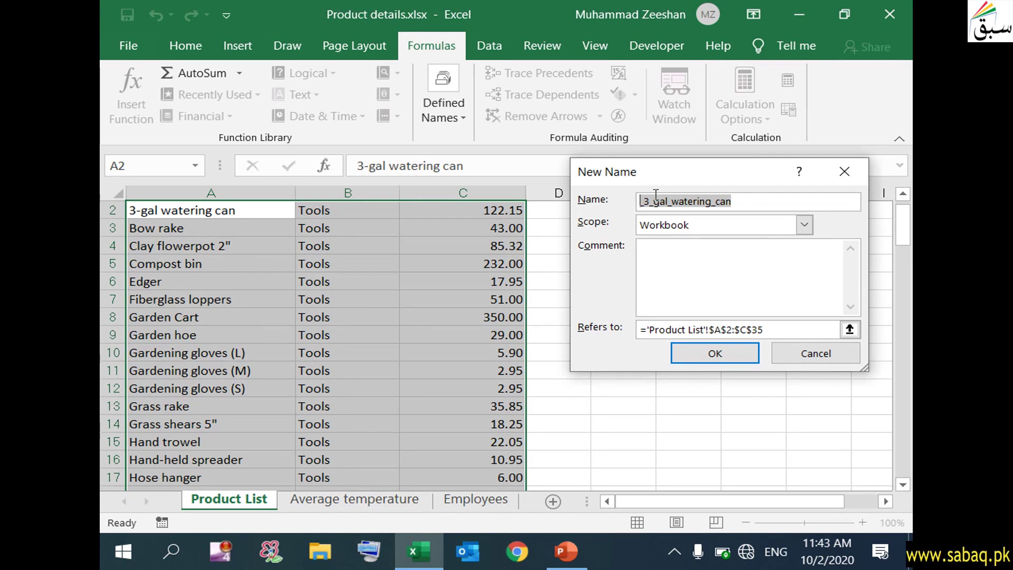
key(BackSpace)
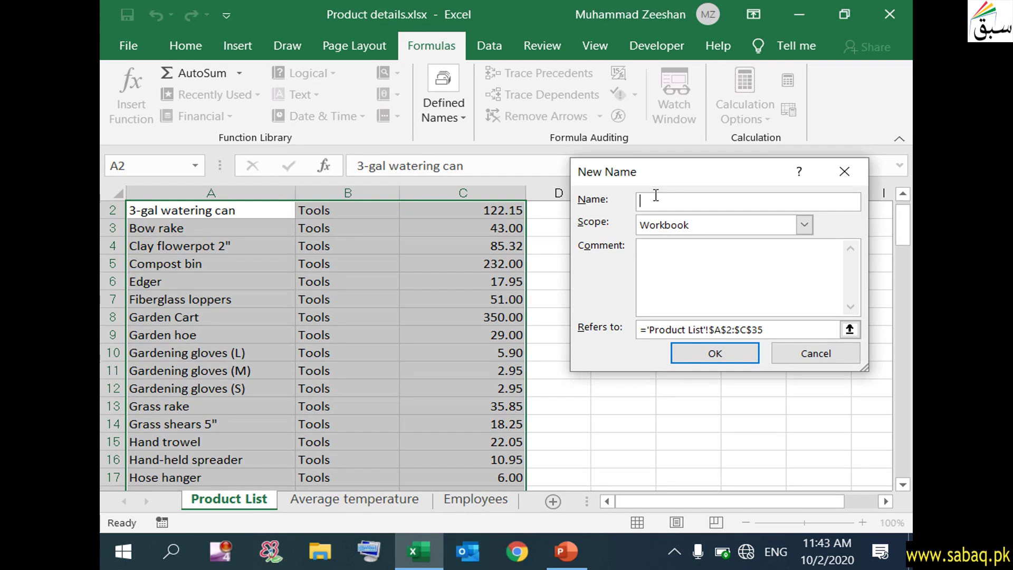
text(Product)
text( tol)
text(ls)
key(BackSpace)
key(BackSpace)
text(ols)
key(BackSpace)
key(BackSpace)
key(BackSpace)
key(BackSpace)
text(ols)
click(736, 351)
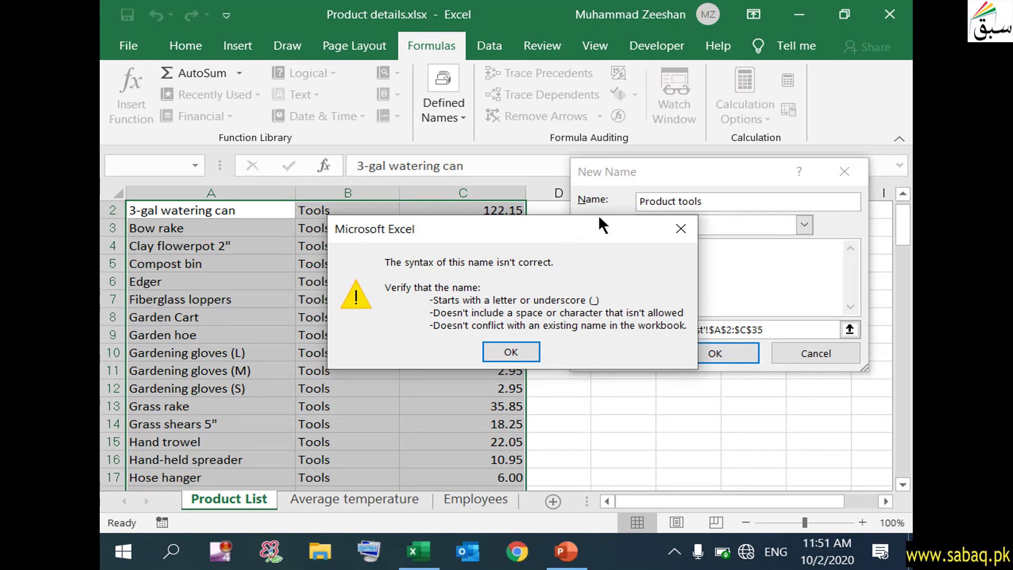
Step: Correct the name to Product_tools, with an underscore instead of the space, and create the named range for the Tools rows
click(509, 354)
click(679, 202)
text(_)
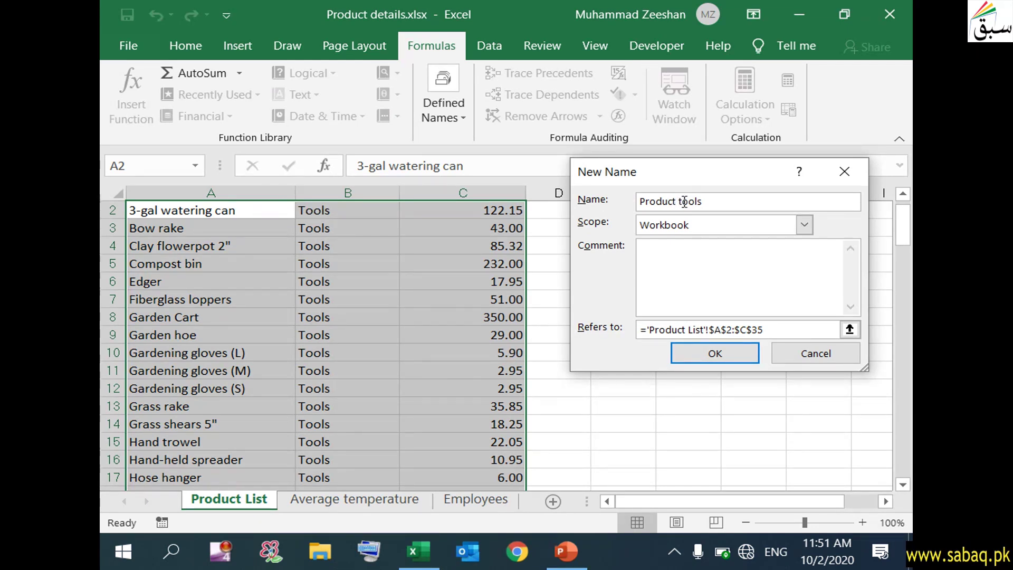
key(BackSpace)
text(_)
click(726, 352)
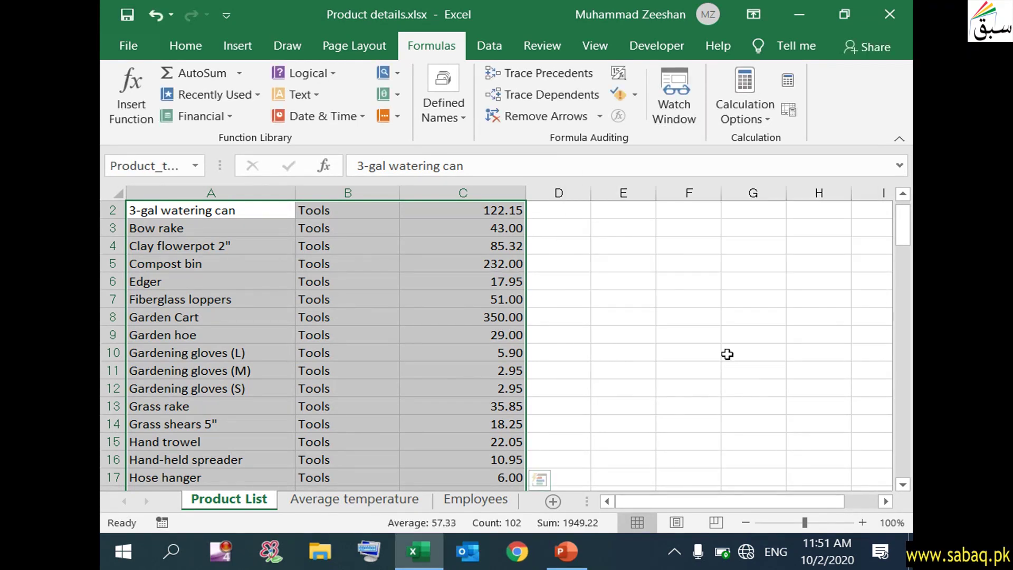
Step: Check the workbook's list of defined names and look through the rows of the Product List sheet
click(728, 353)
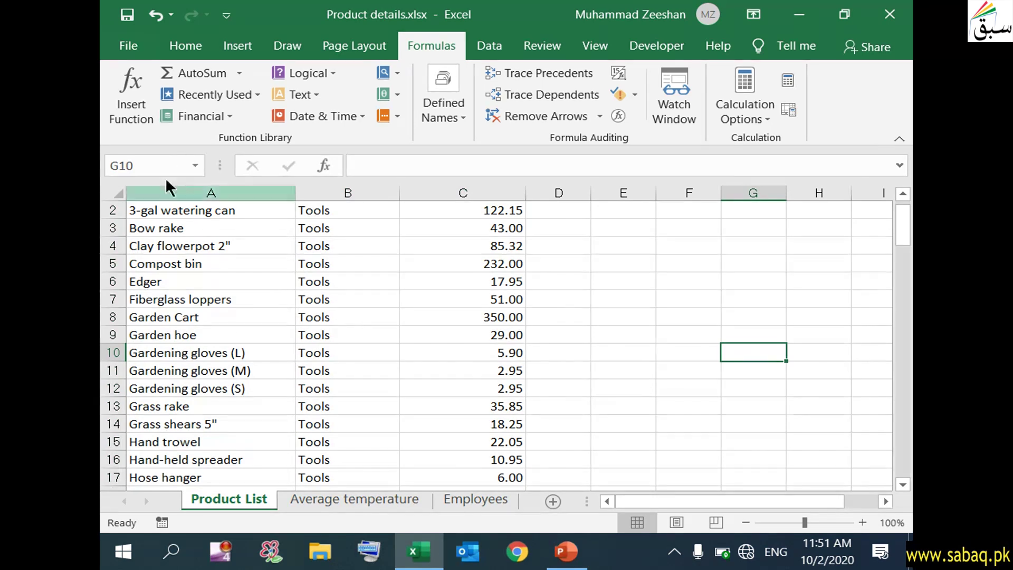
click(194, 165)
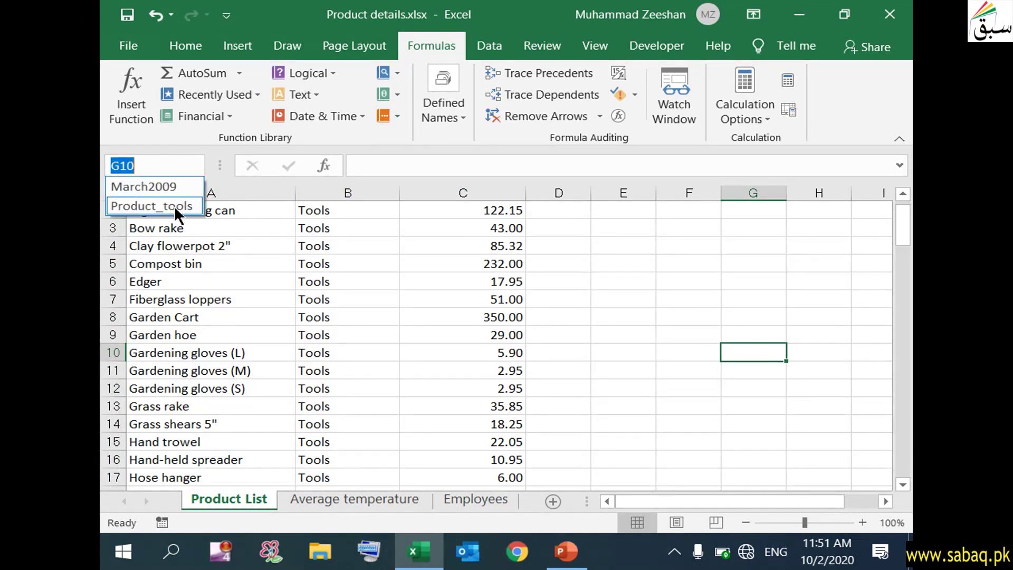
click(640, 313)
scroll(716, 376, down, 9)
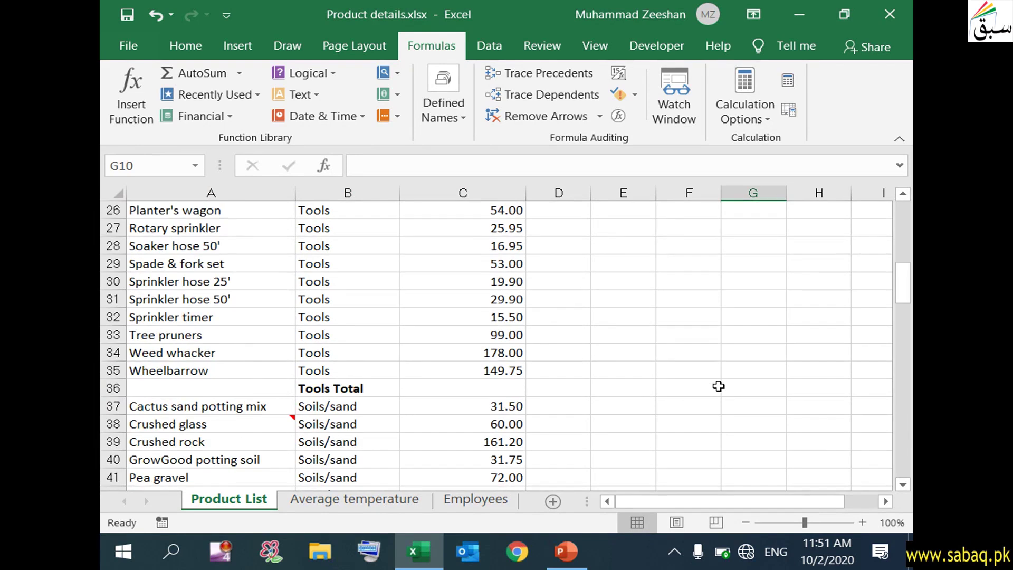
scroll(715, 376, down, 10)
drag(900, 342, 876, 182)
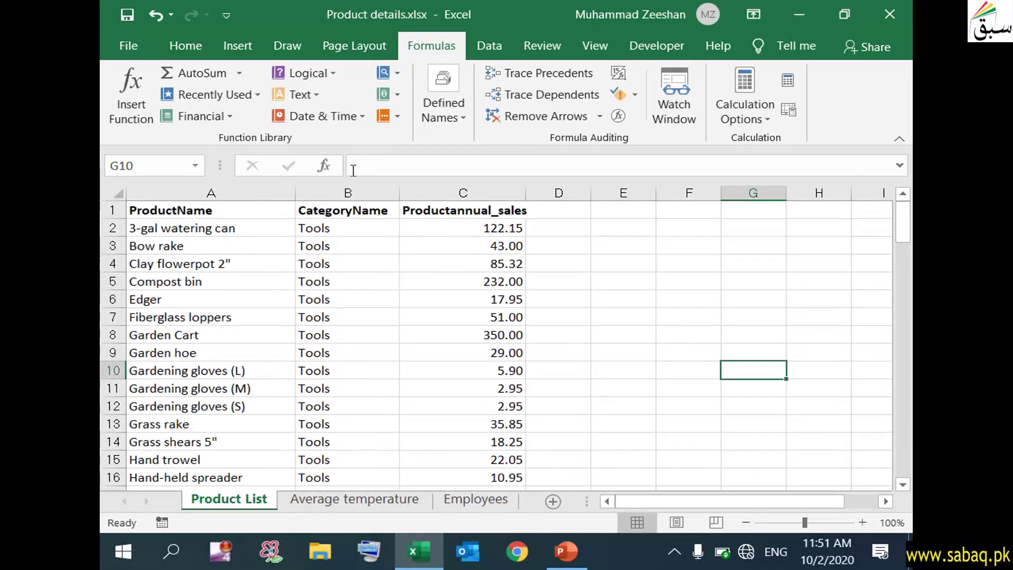
Step: Jump to the Product_tools named range, review the list of names again, and deselect the range
click(195, 165)
click(169, 205)
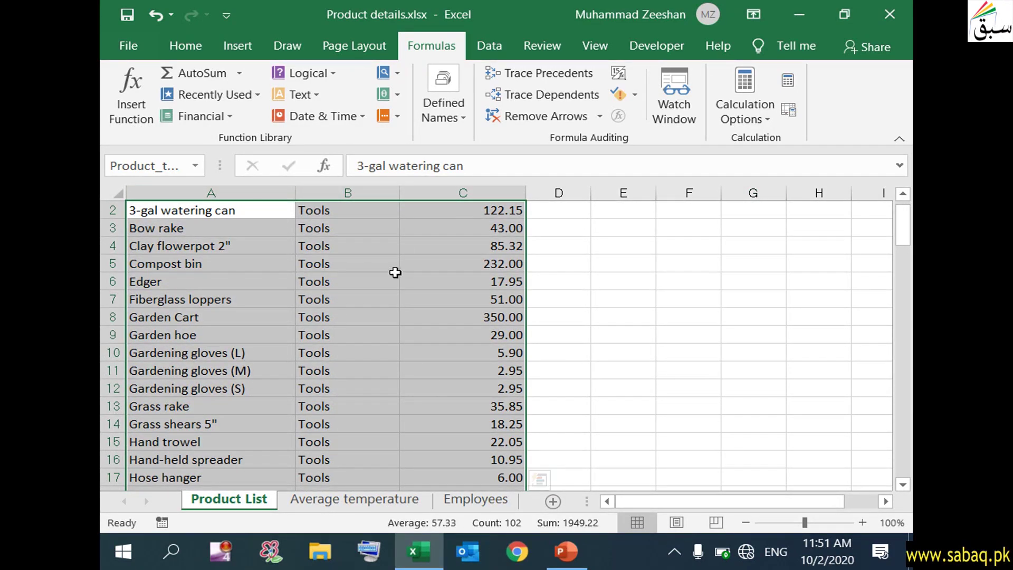
click(193, 164)
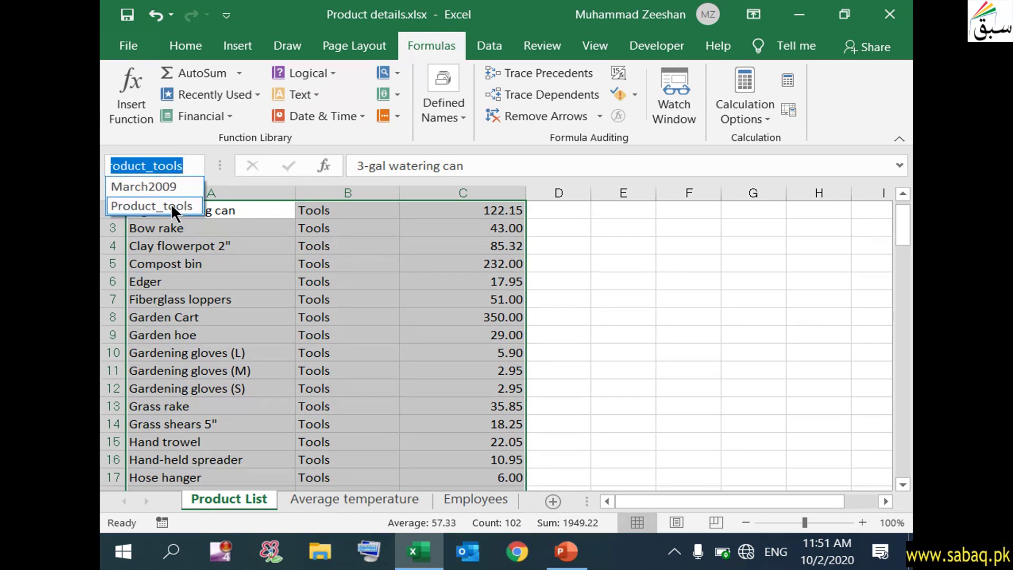
click(583, 283)
click(583, 282)
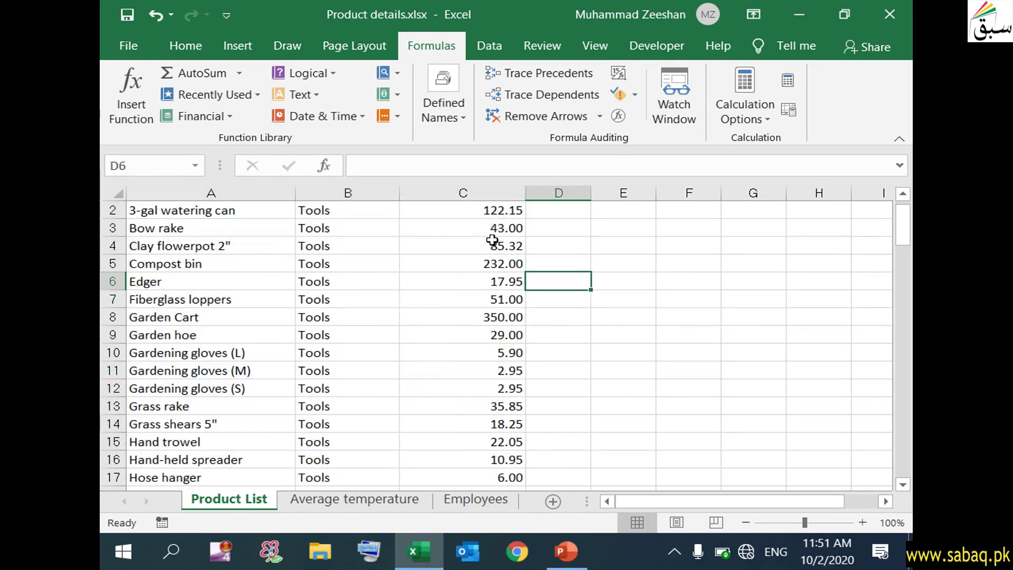
Step: Enter the formula =sum(product_tools) in cell C36 of the Tools Total row to add up the Tools annual sales
scroll(491, 237, up, 1)
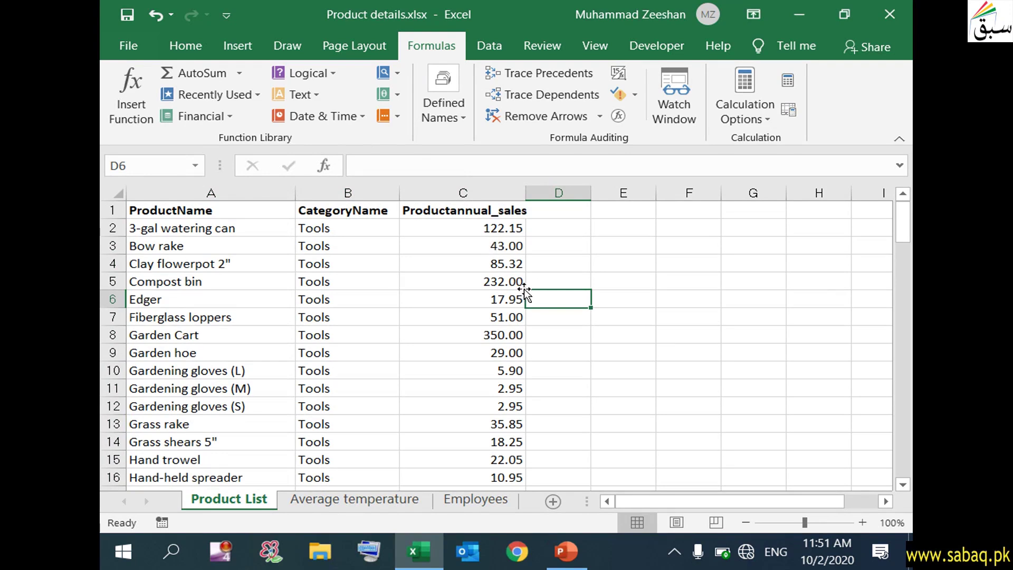
scroll(489, 301, down, 1)
scroll(489, 302, down, 7)
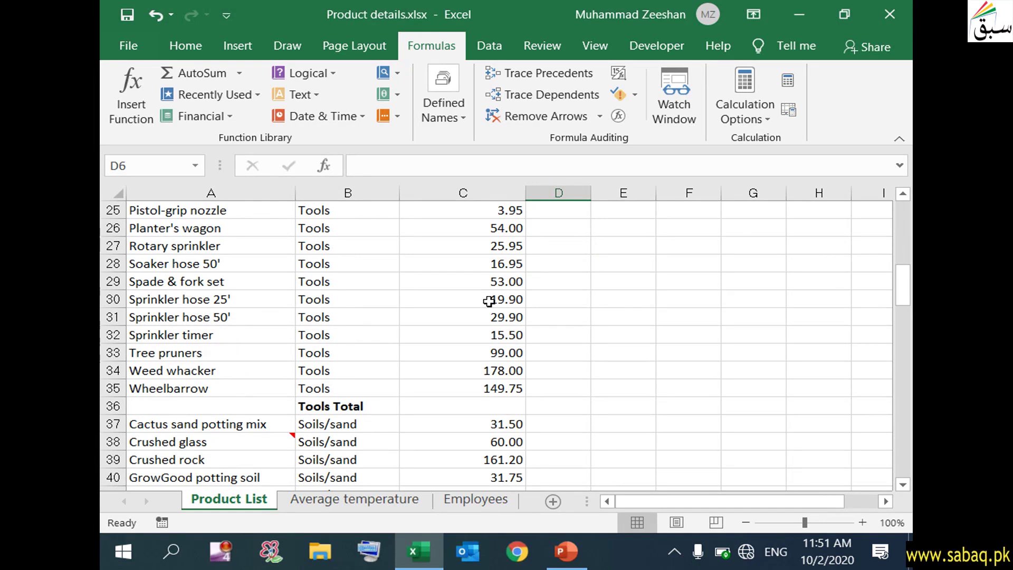
click(452, 406)
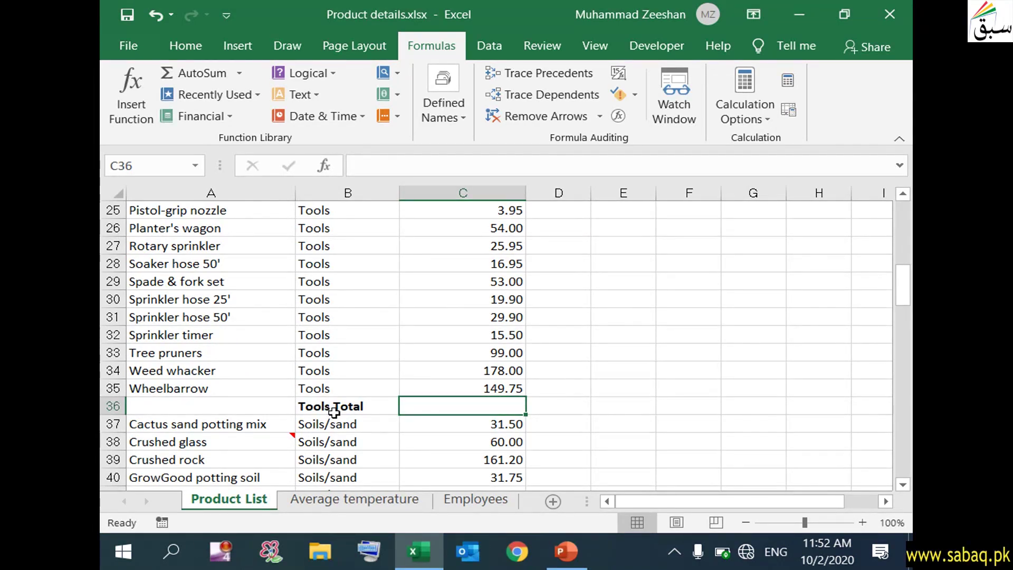
double_click(422, 407)
scroll(439, 387, up, 5)
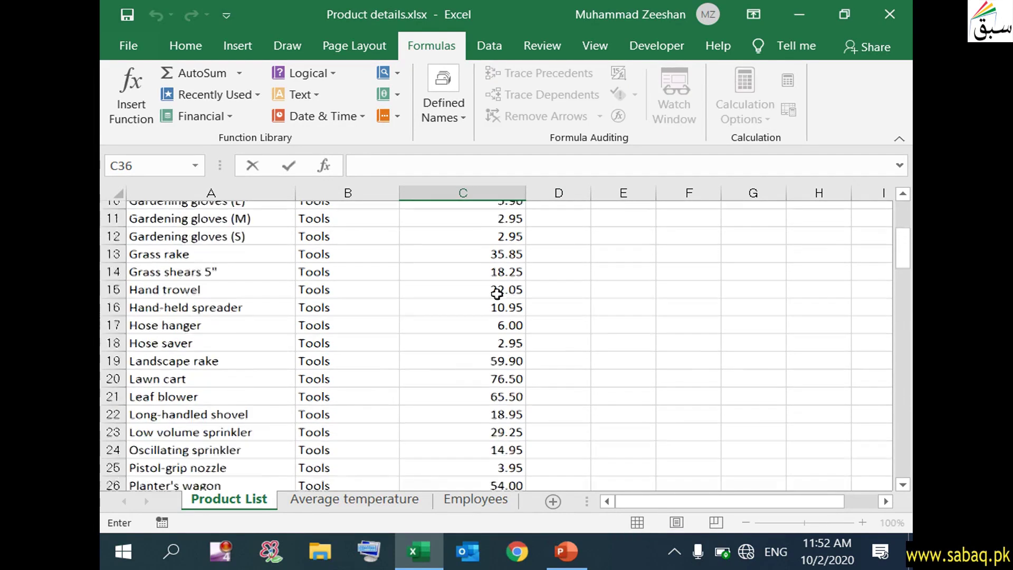
scroll(515, 289, down, 7)
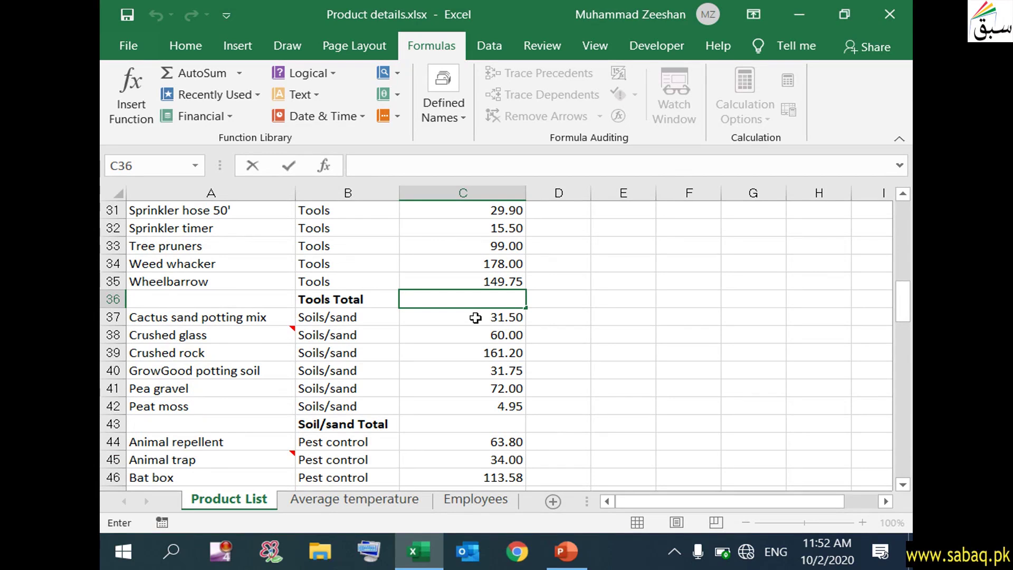
text(=s)
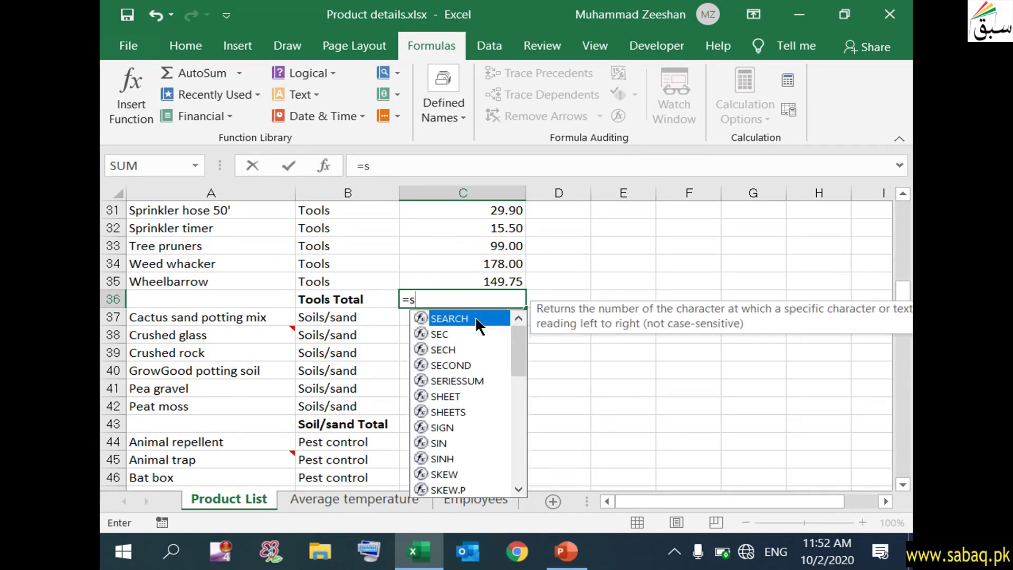
text(um()
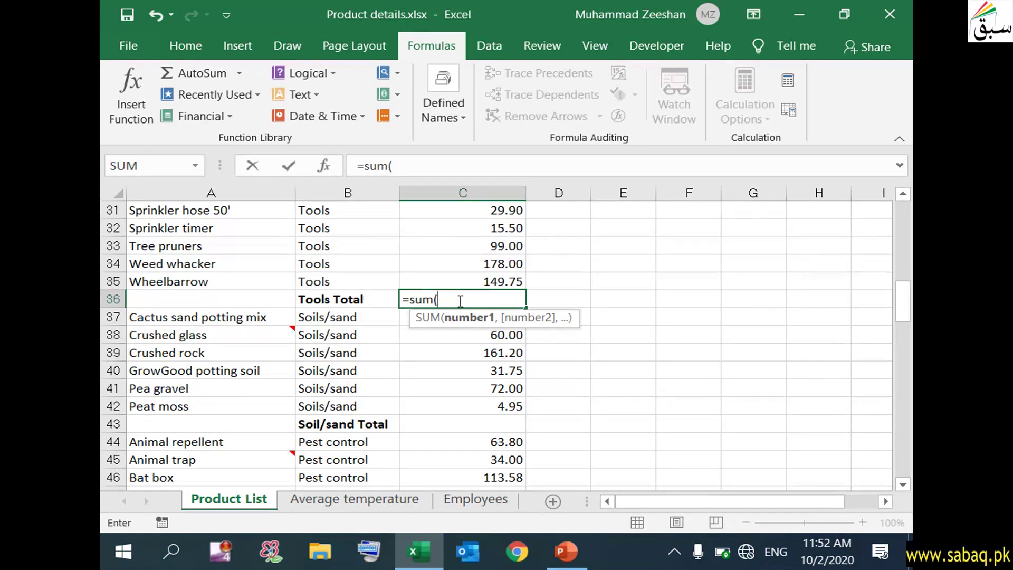
text(product)
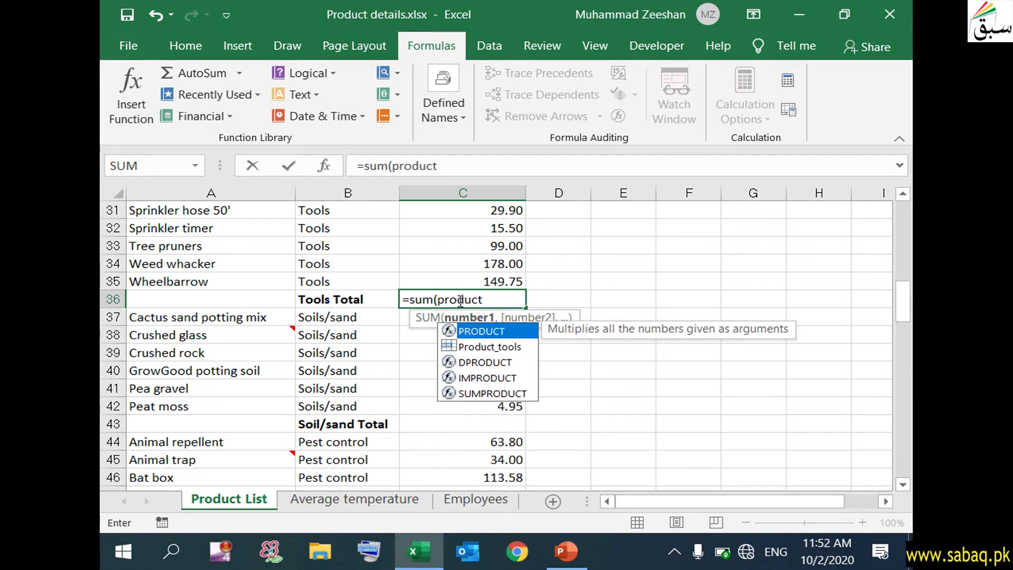
text(_tools)
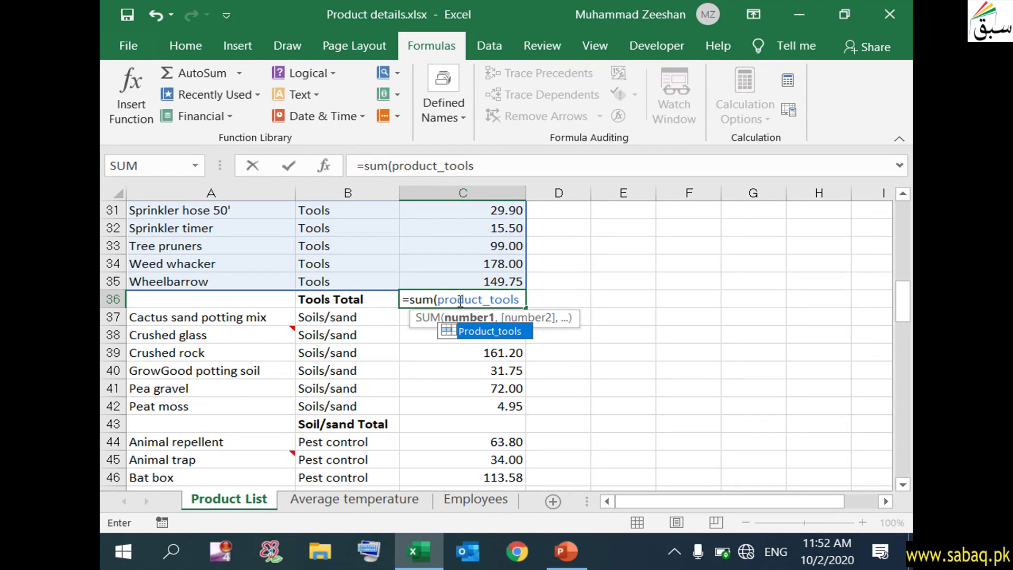
text())
key(Return)
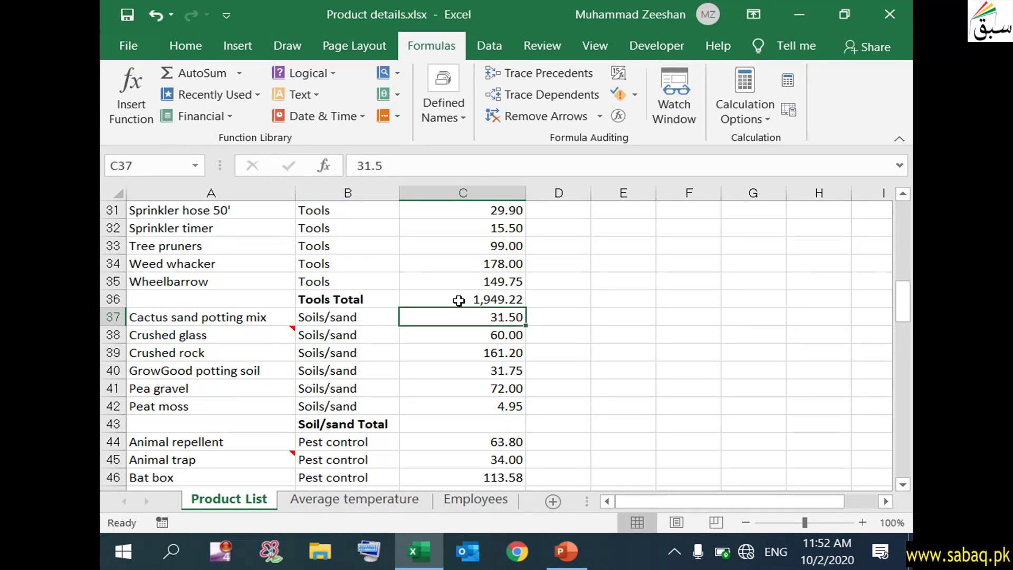
Step: Inspect the formula in Tools Total cell C36 and the Tools product rows it covers
click(458, 301)
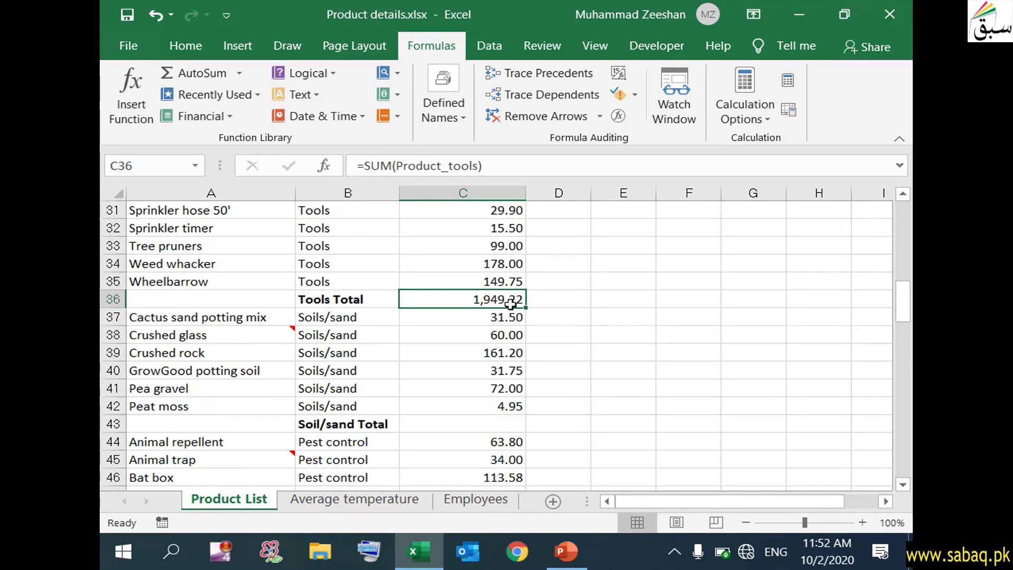
scroll(543, 325, up, 4)
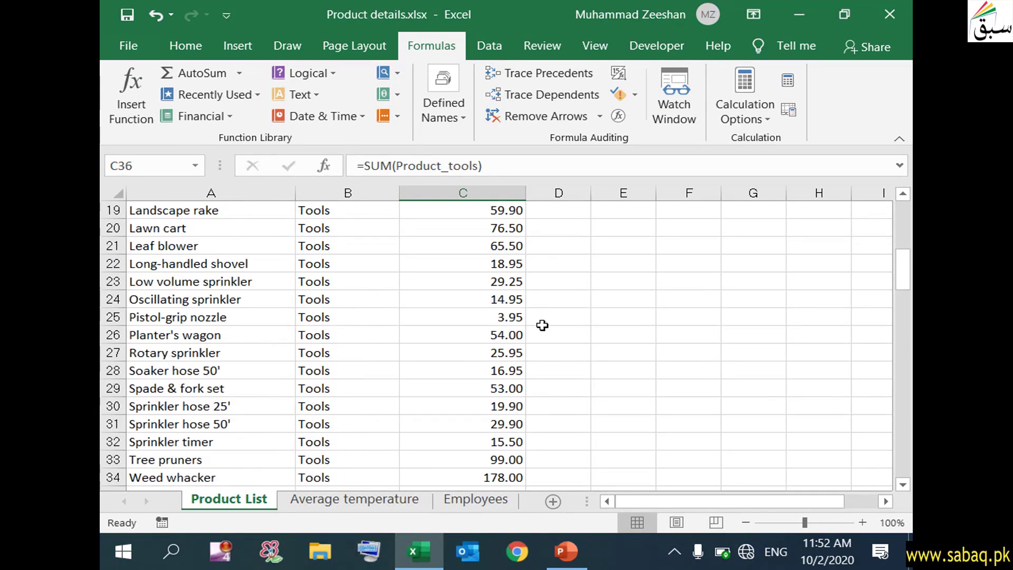
scroll(542, 325, up, 6)
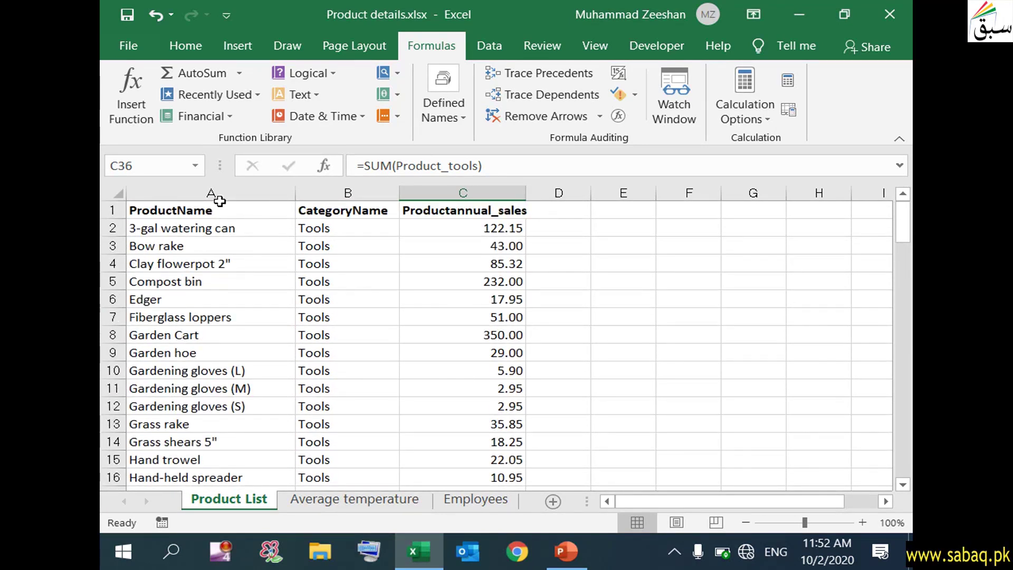
Step: Switch to the Average temperature sheet, jump to the cell named March2009, and check the available defined names
click(362, 492)
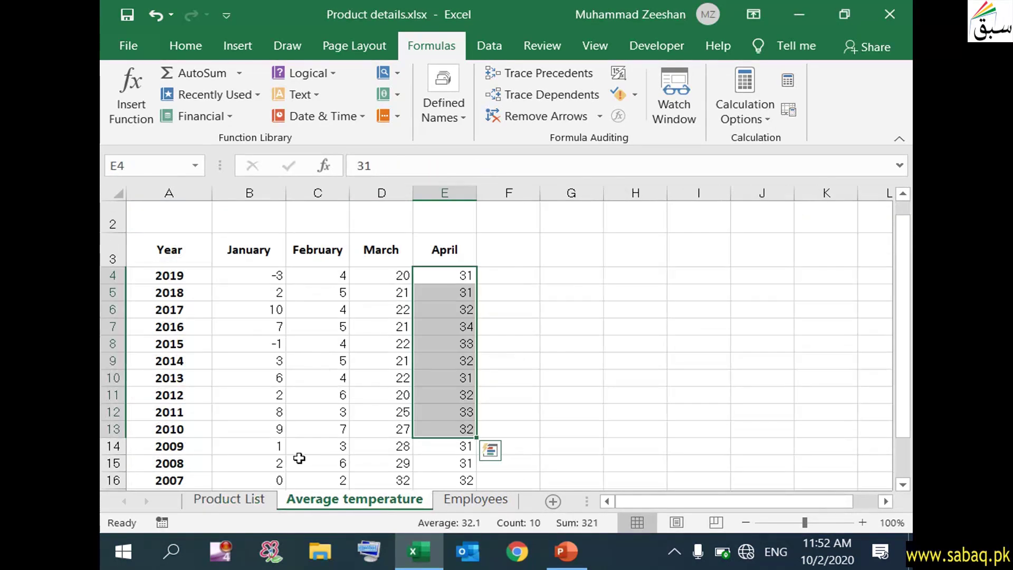
click(195, 165)
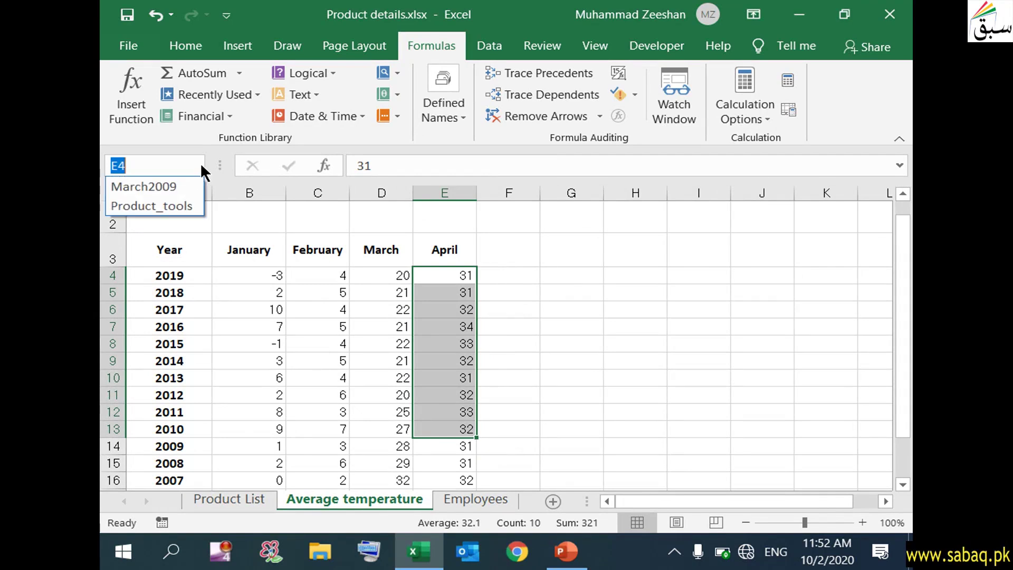
click(169, 186)
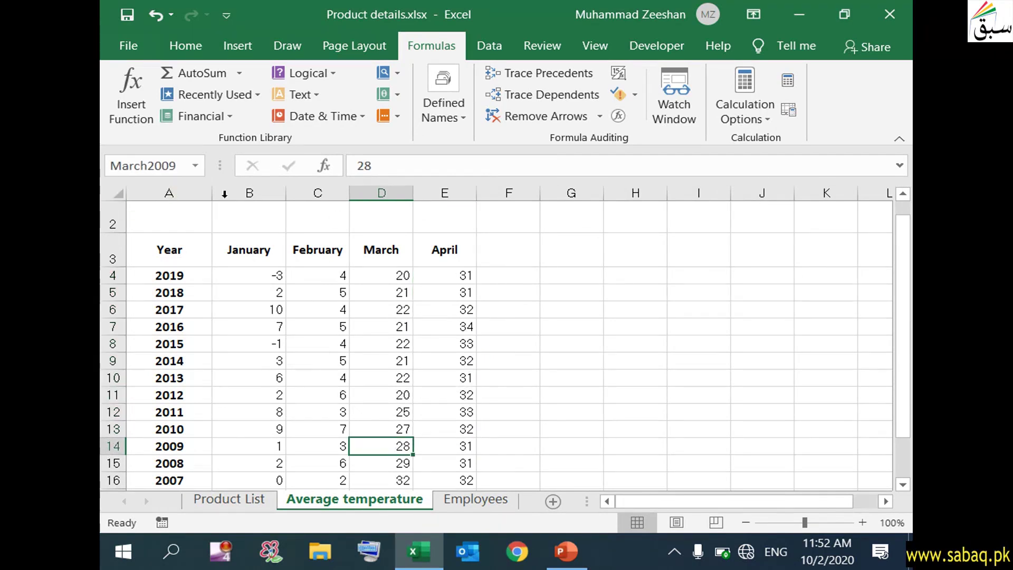
click(195, 163)
click(194, 166)
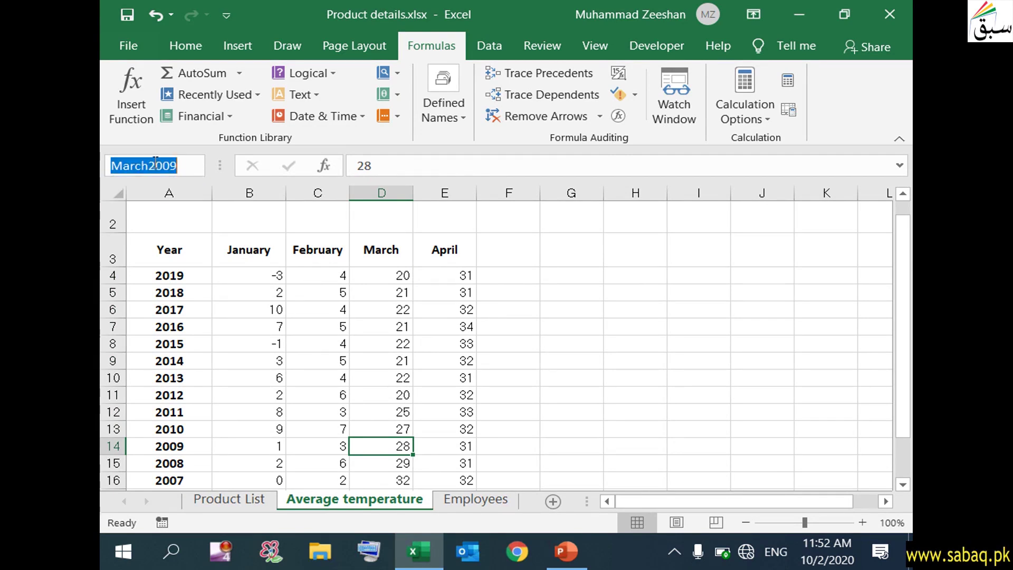
click(194, 166)
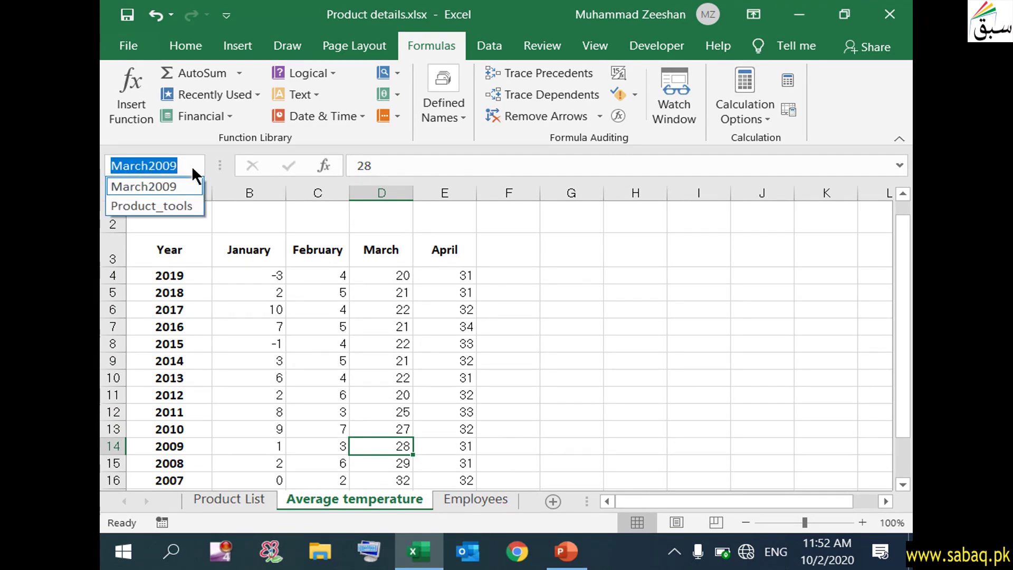
key(Escape)
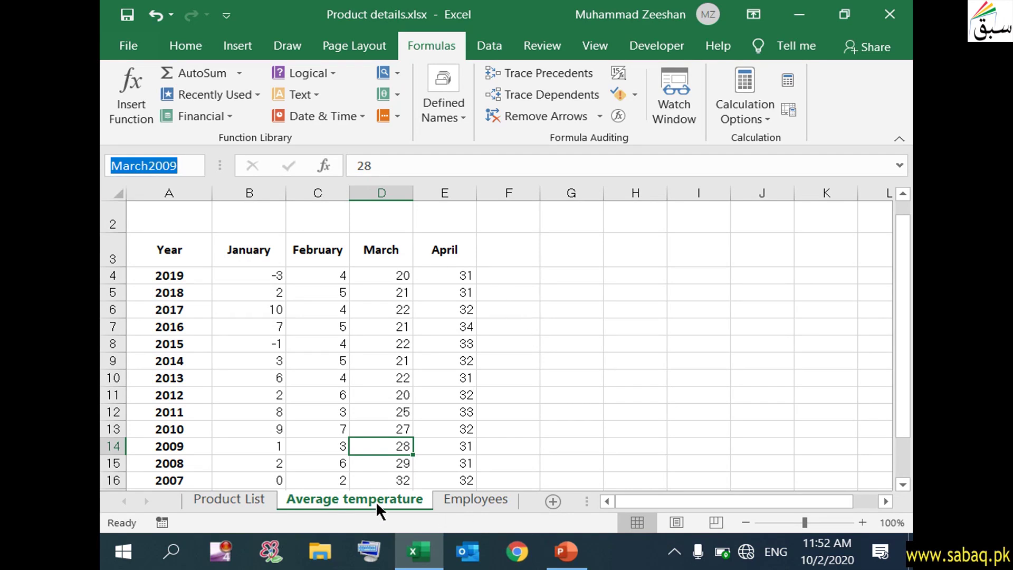
Step: Return to the Product List sheet and examine in the Name Manager what Product_tools and March2009 refer to
click(261, 497)
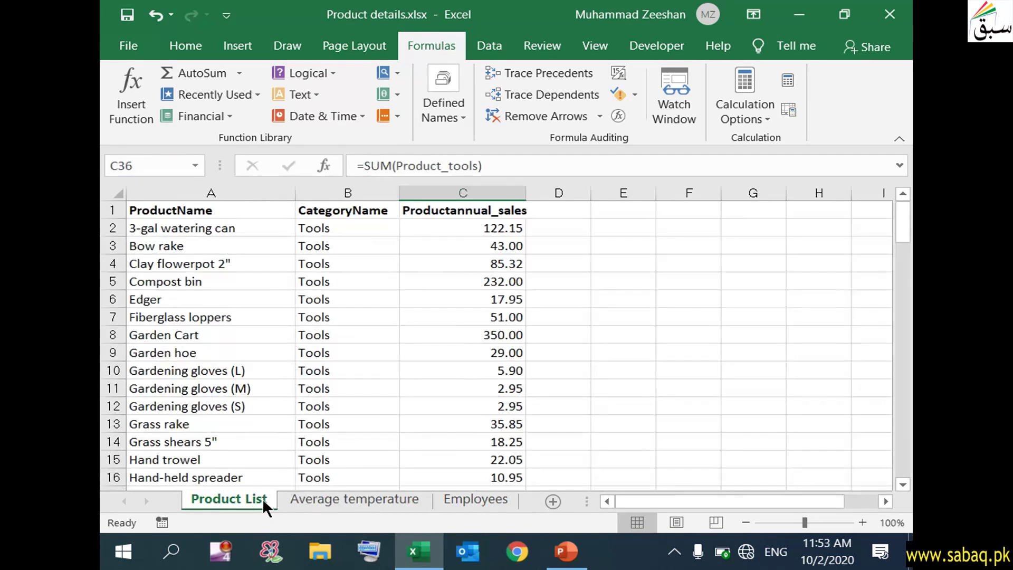
scroll(319, 345, down, 8)
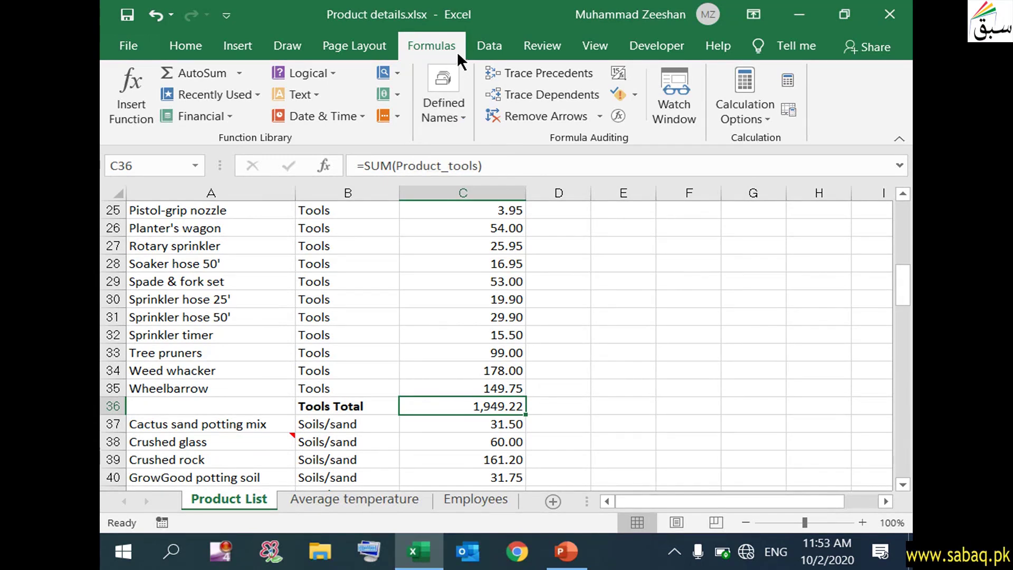
click(467, 117)
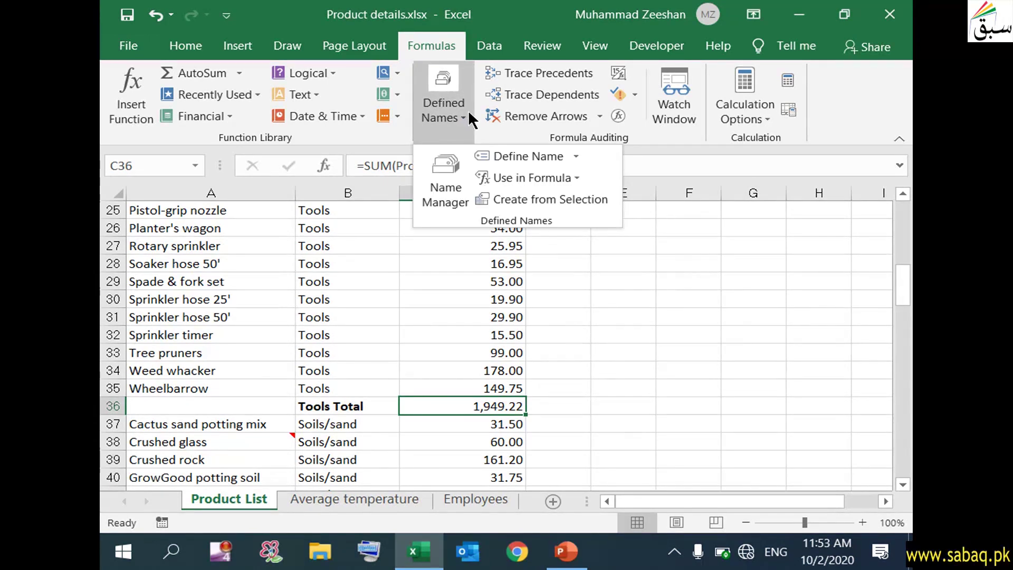
click(461, 176)
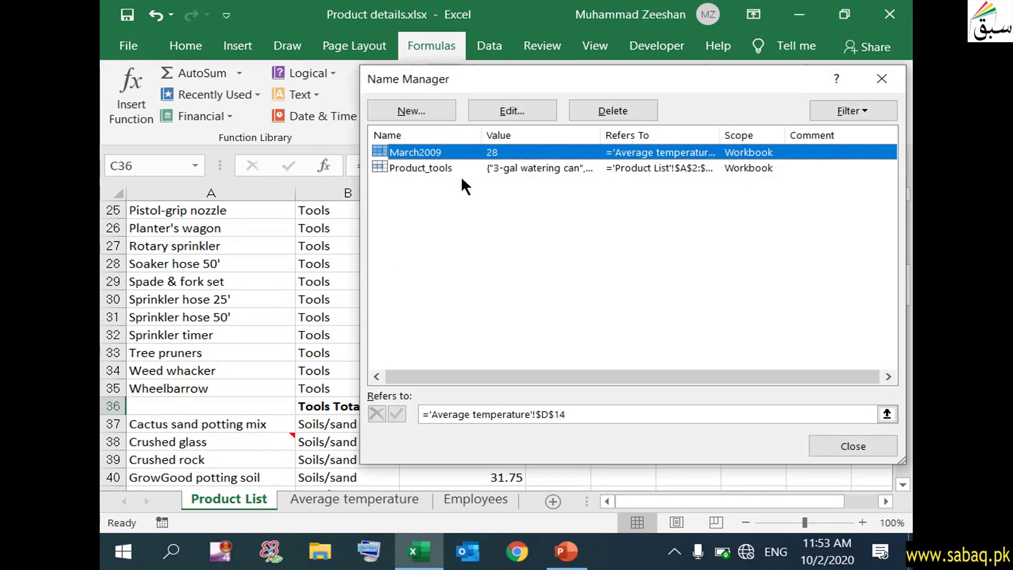
drag(585, 76, 443, 45)
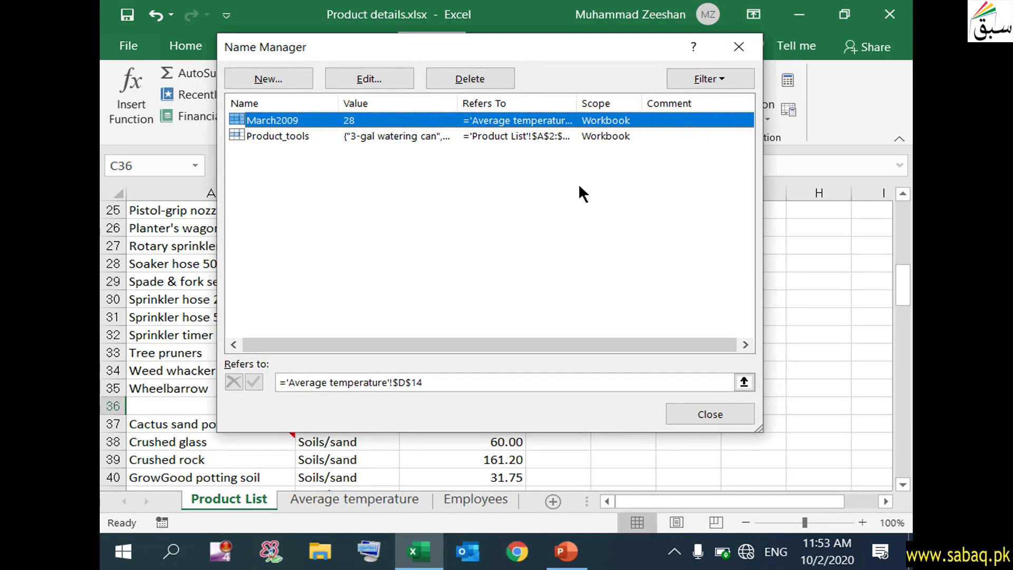
click(309, 136)
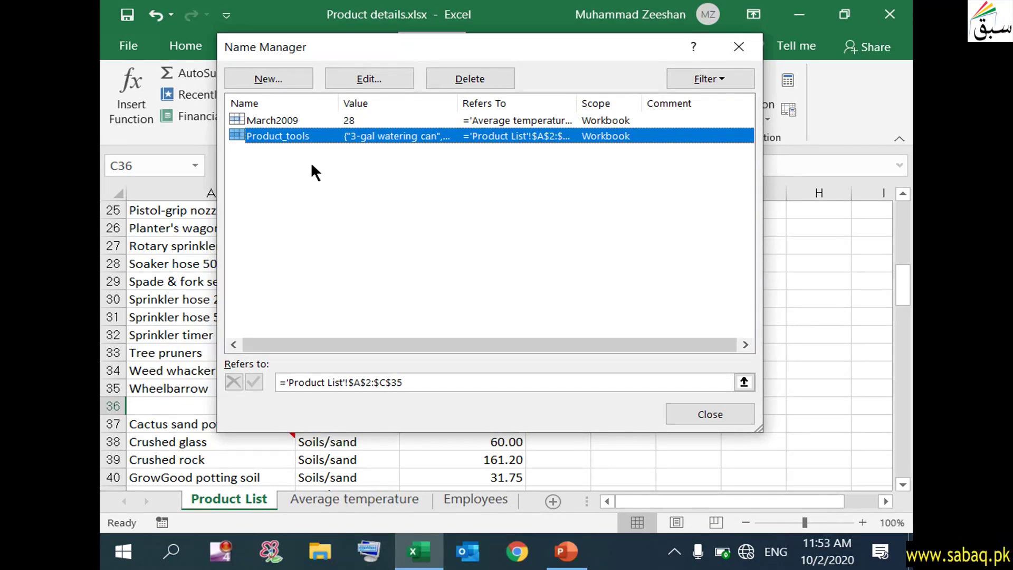
click(311, 121)
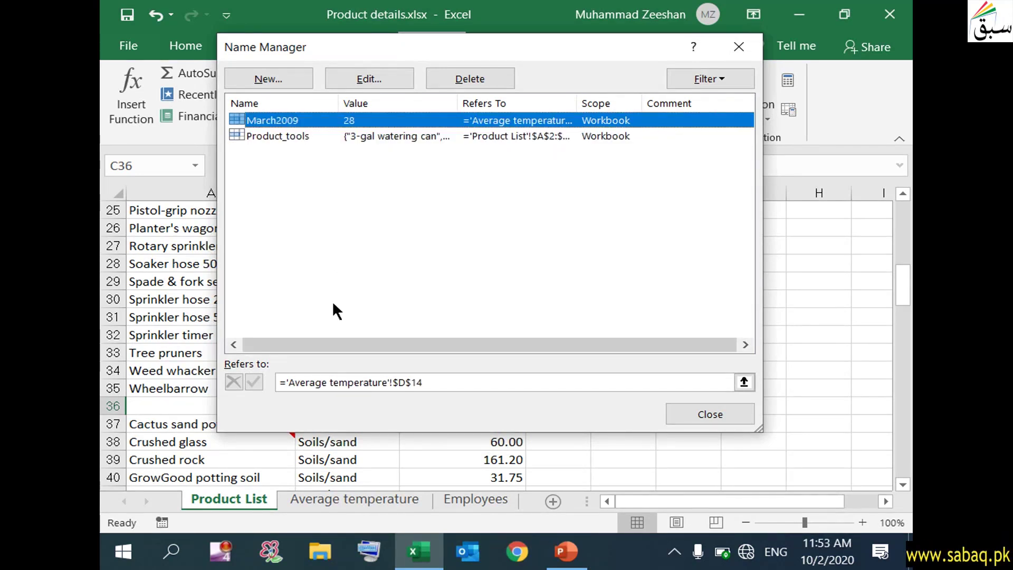
Step: Examine the sheet name and cell reference that March2009 refers to in the Name Manager
drag(289, 383, 400, 384)
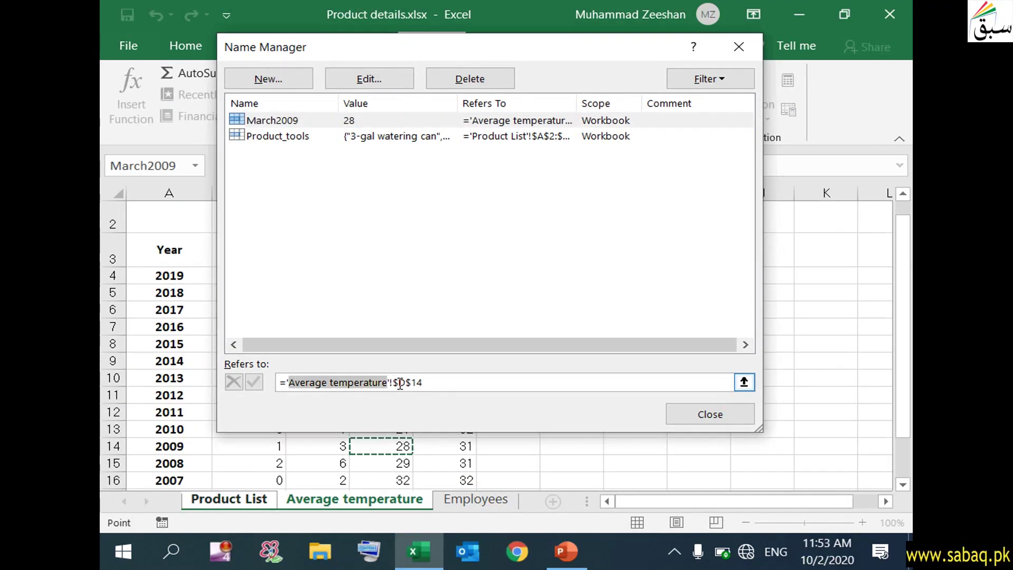
click(400, 383)
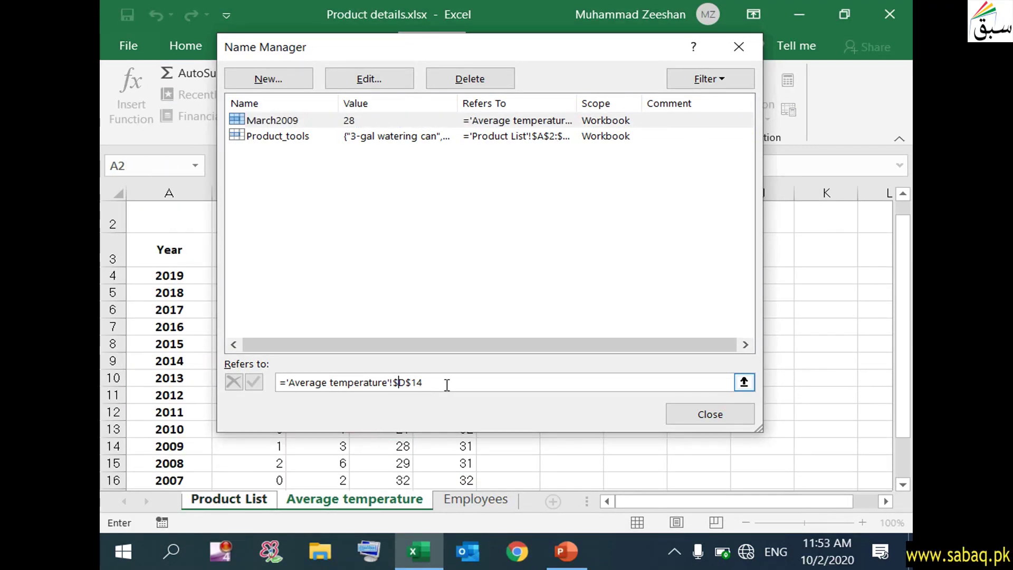
click(323, 116)
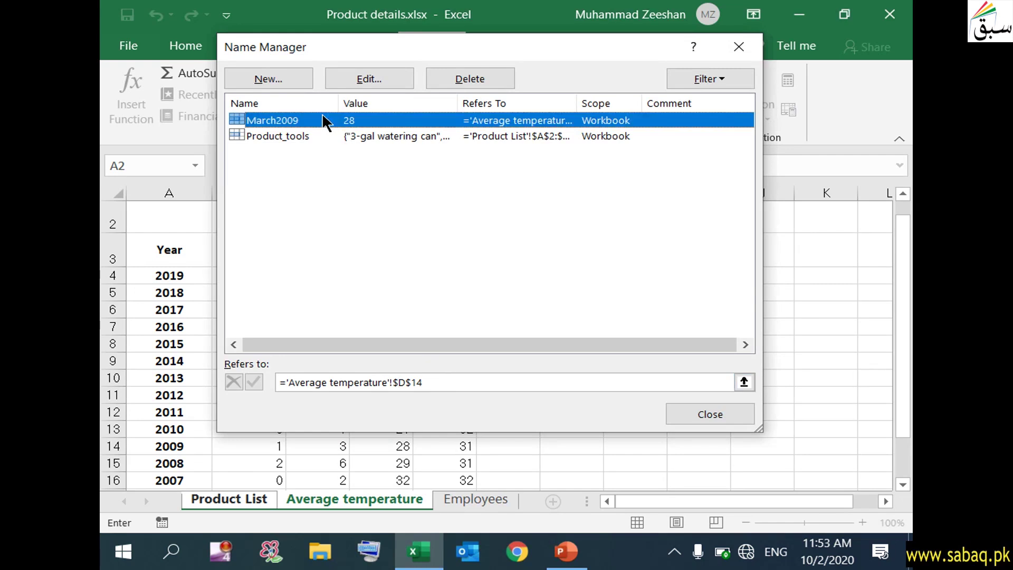
click(363, 204)
Step: Delete both defined names, March2009 and Product_tools, from the workbook and close the Name Manager
click(307, 140)
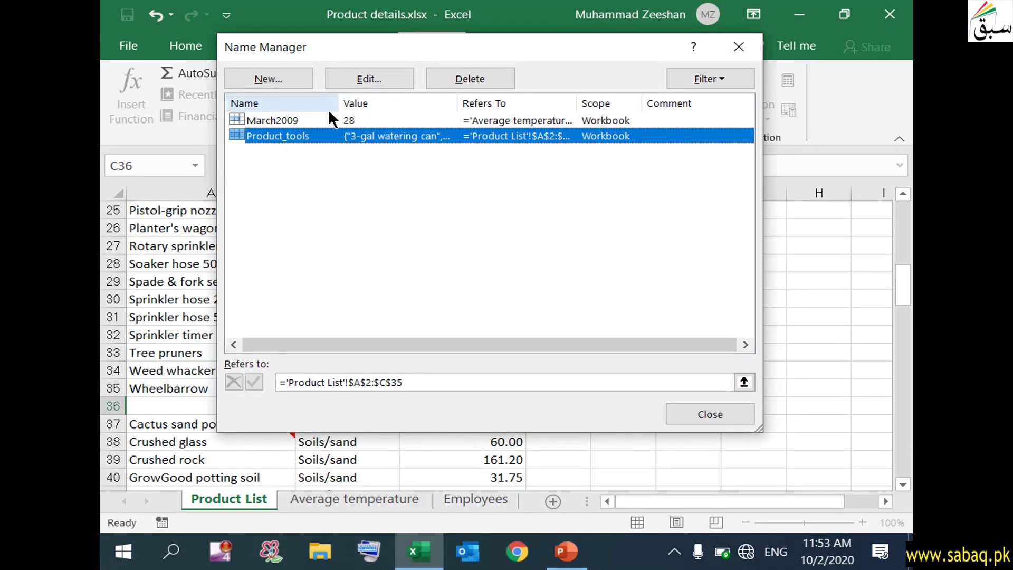
drag(313, 179, 288, 121)
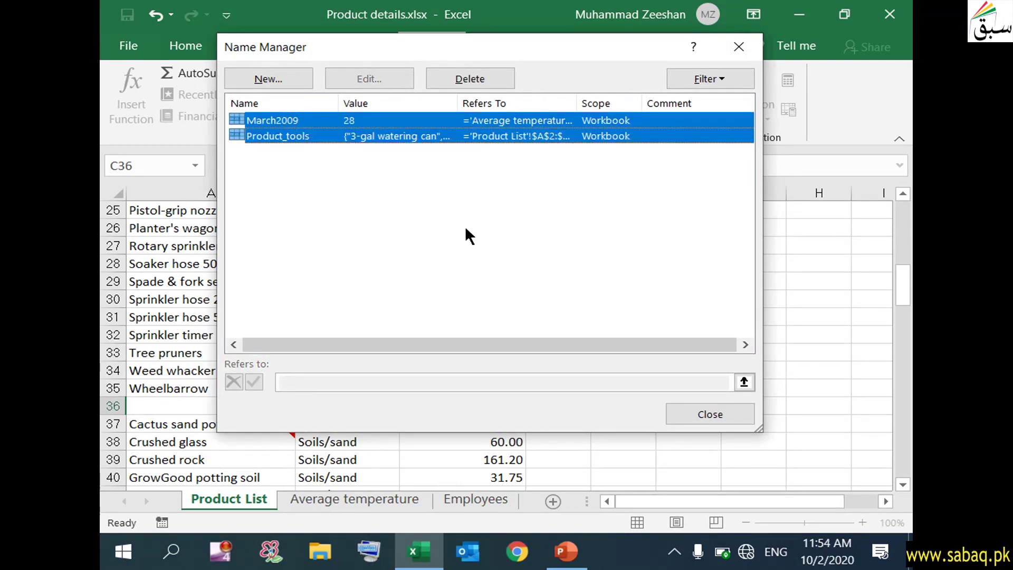
click(497, 82)
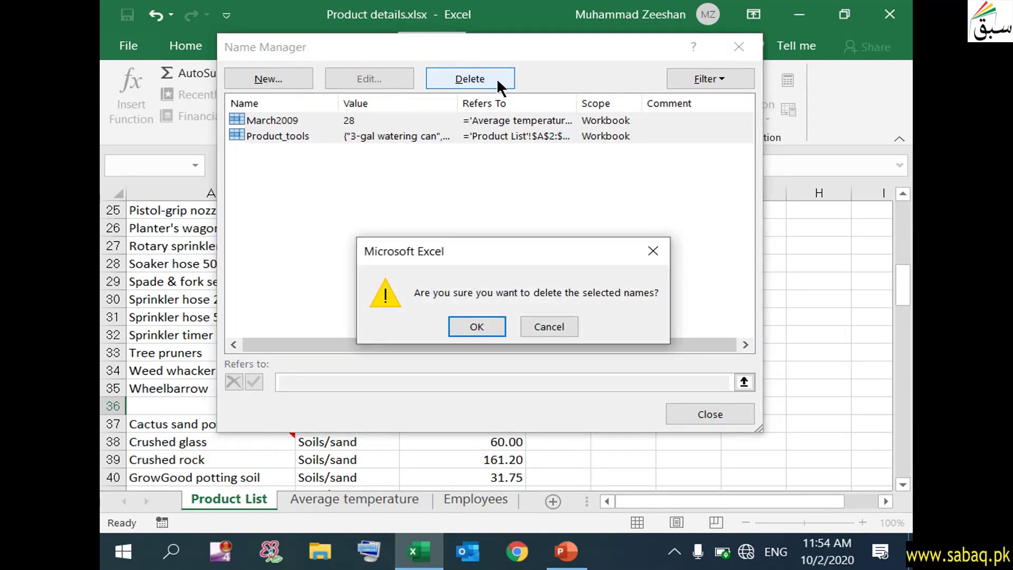
click(482, 327)
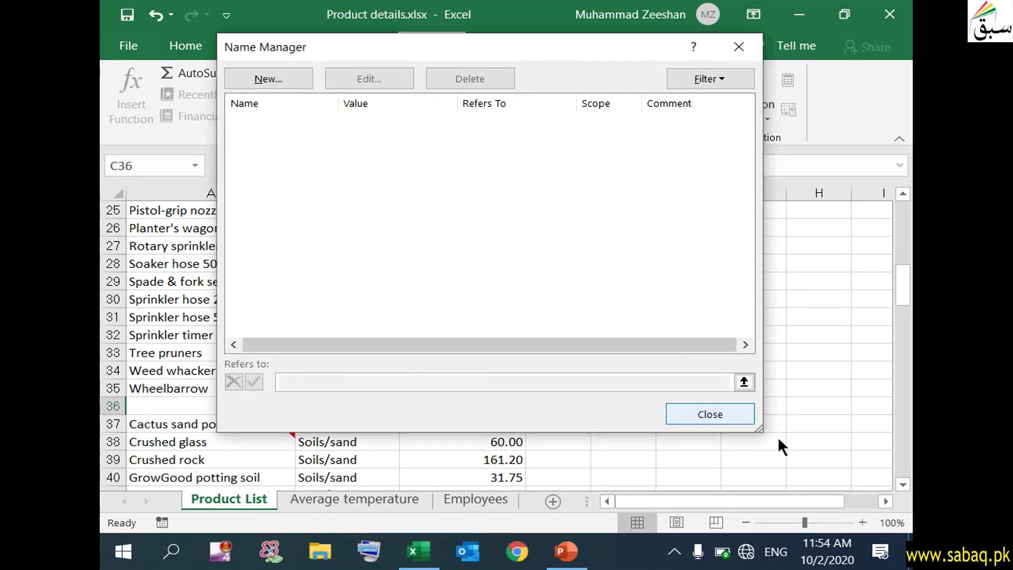
click(745, 422)
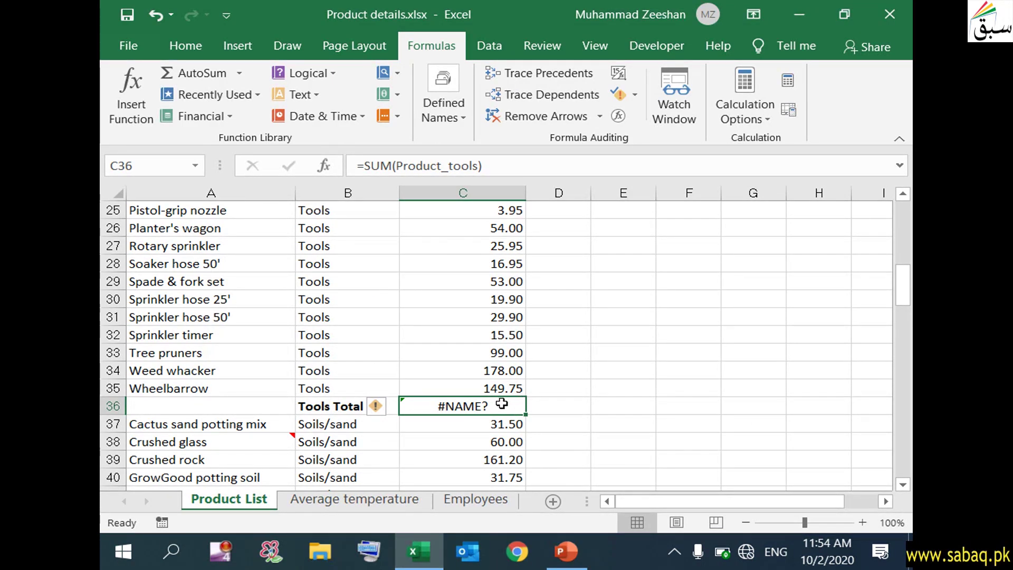
Step: Clear the formula from Tools Total cell C36 and check whether any defined names are still listed for the workbook
key(Delete)
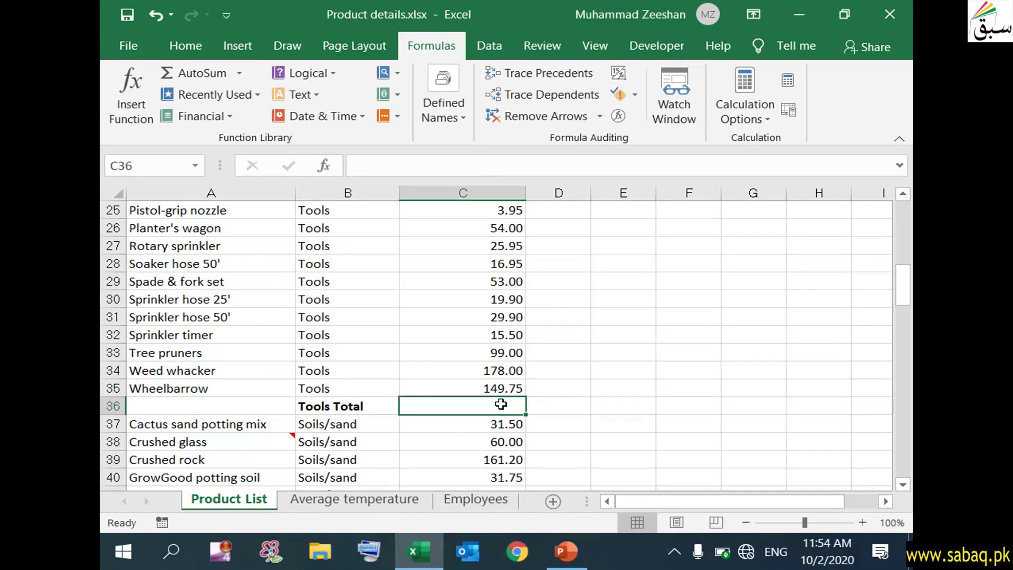
click(604, 301)
click(196, 165)
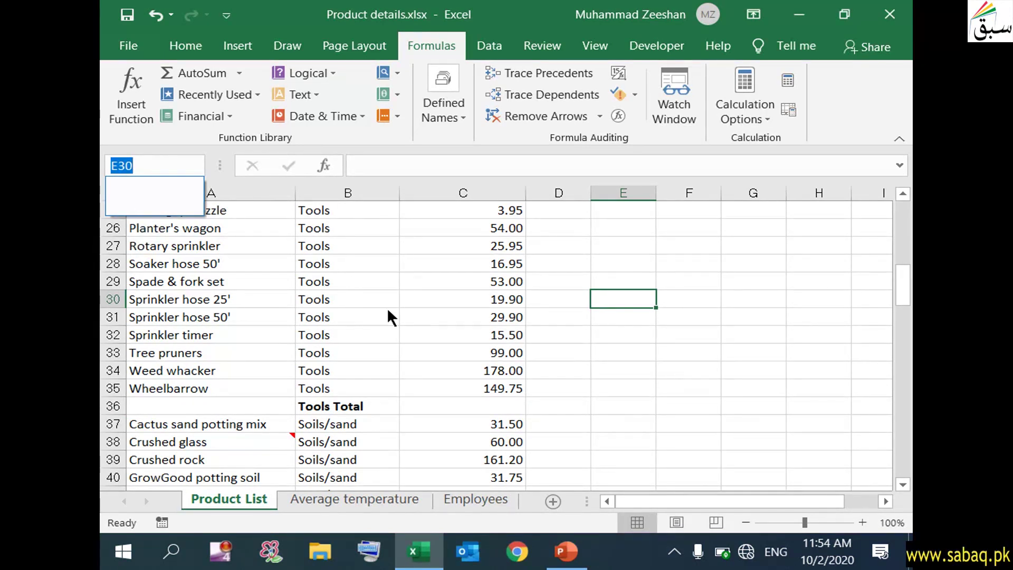
key(Escape)
key(Escape)
Step: Switch to the PowerPoint slide show, reveal the next bullet on the navigation slide, and return to the Excel workbook
scroll(395, 319, up, 8)
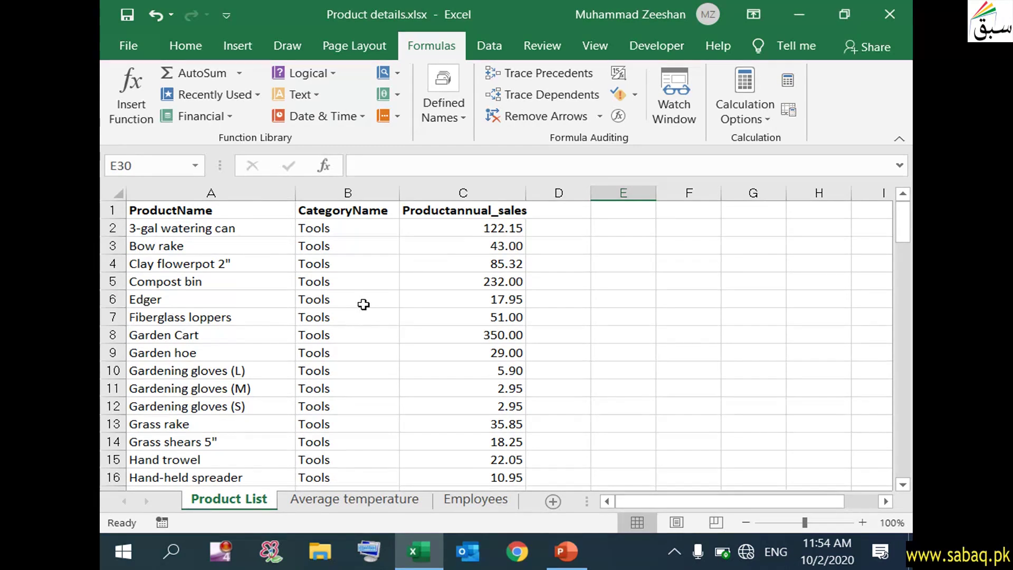
click(567, 551)
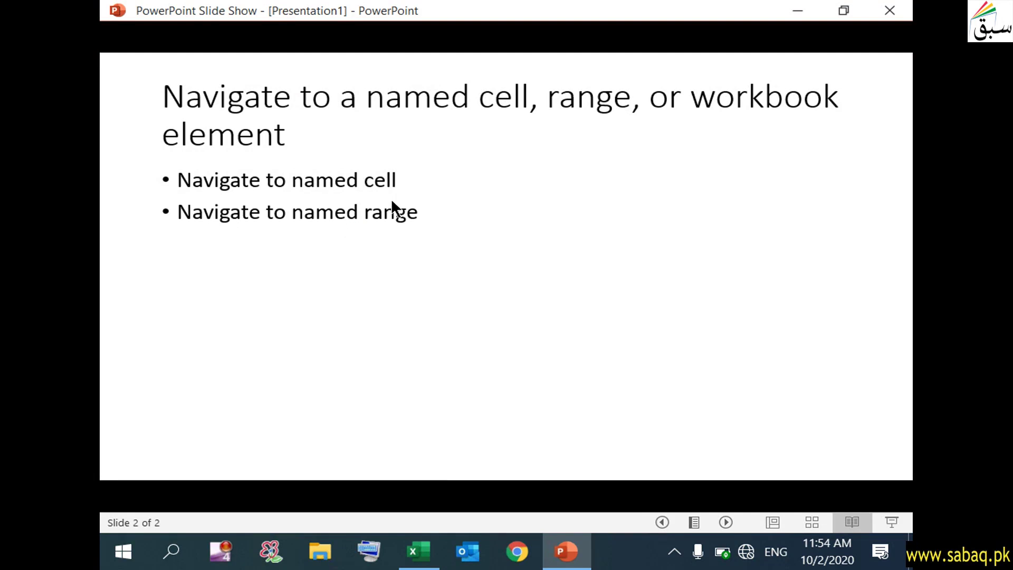
click(428, 262)
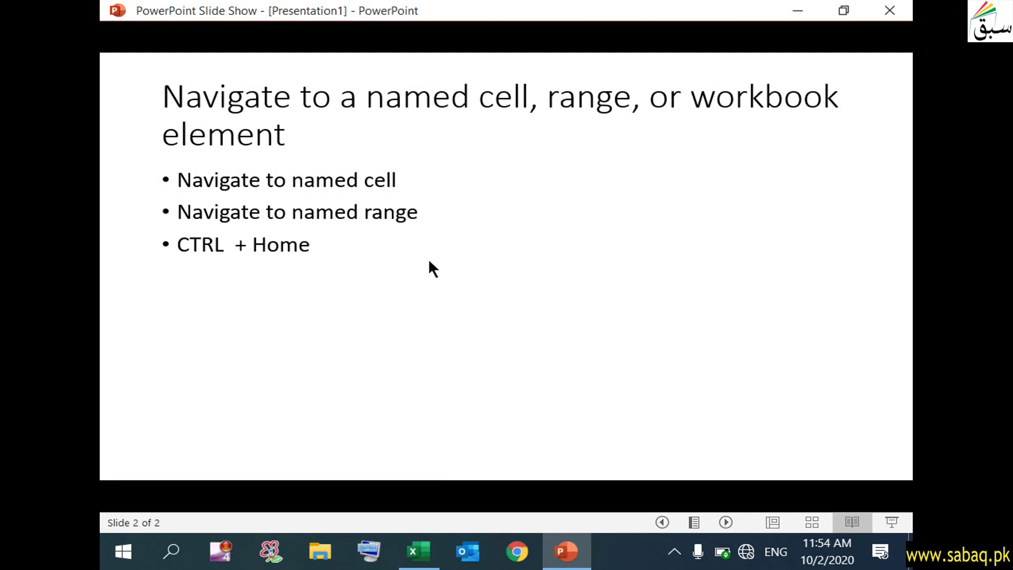
click(797, 11)
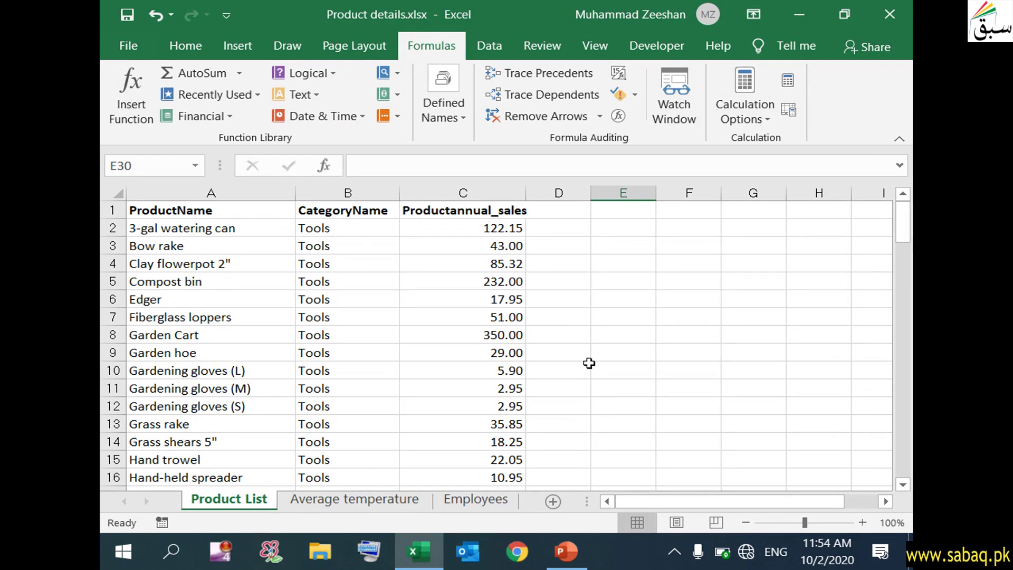
Step: Starting from cell A1, jump to the last used cell of the Product List sheet and select Grand Total cell C105
click(196, 210)
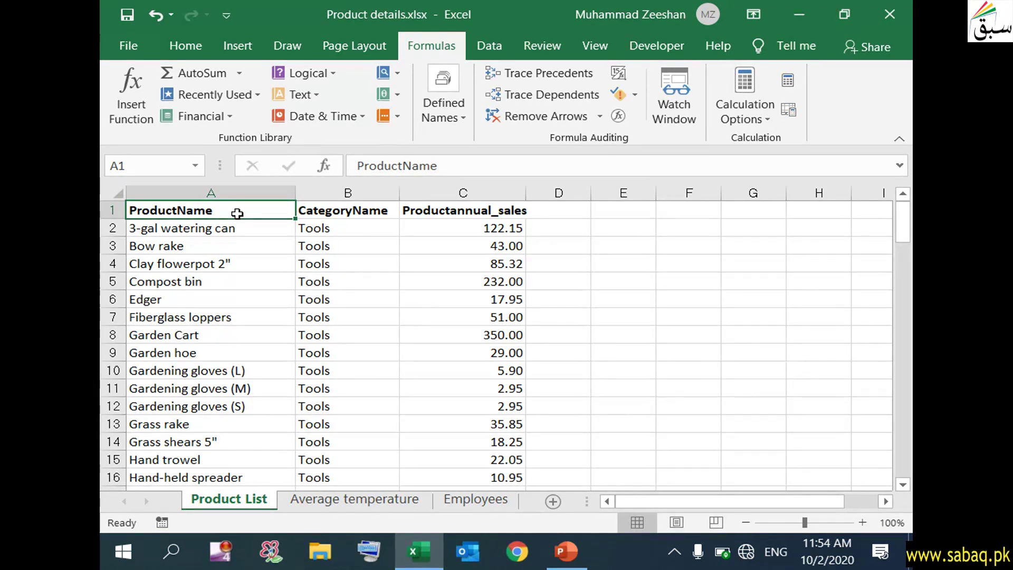
key(ctrl+End)
scroll(419, 365, down, 1)
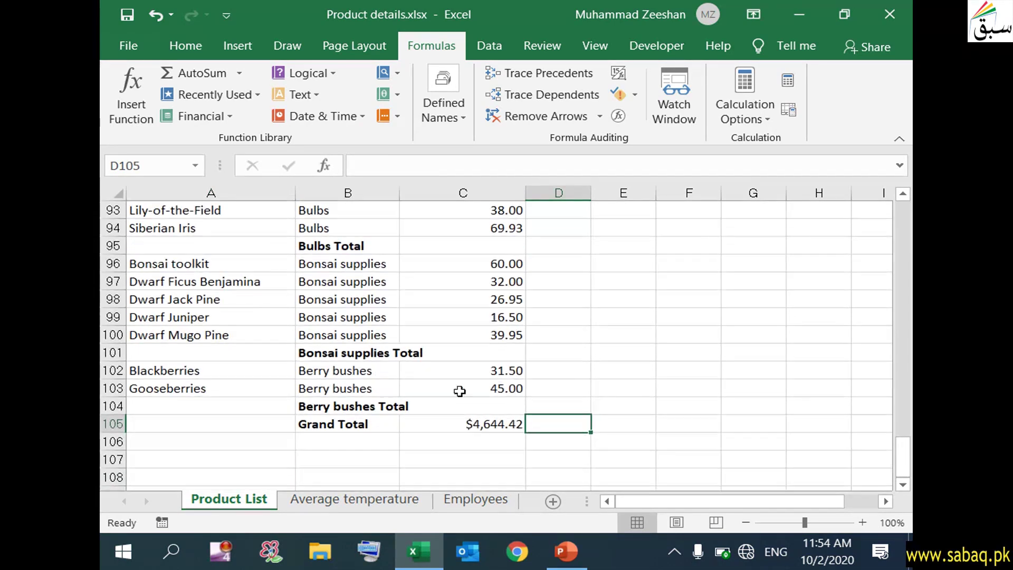
click(504, 425)
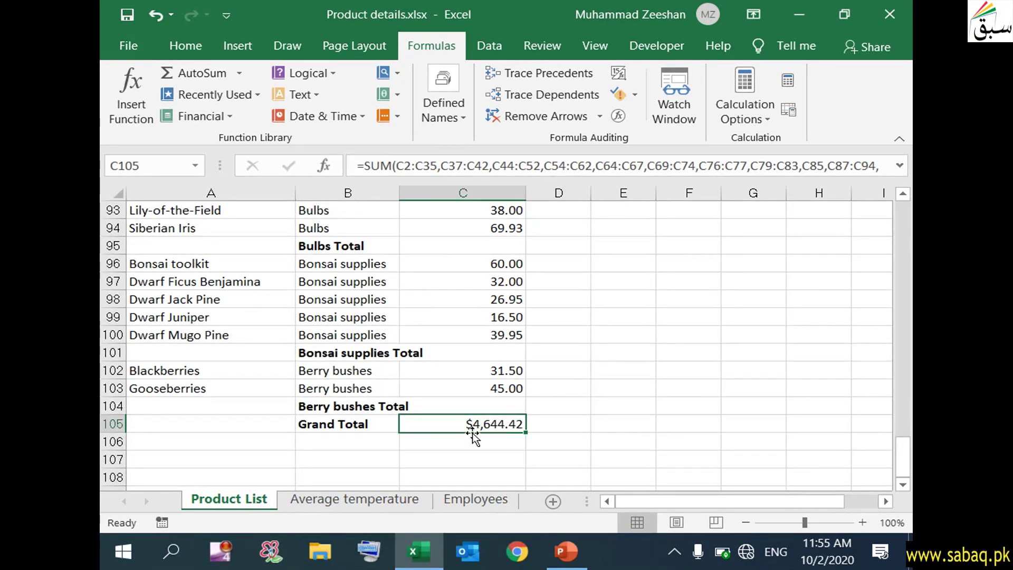
Step: Go back to the start of the sheet, move the active cell among the rows near the Grand Total, and select cell A1
scroll(473, 433, up, 13)
drag(908, 364, 908, 207)
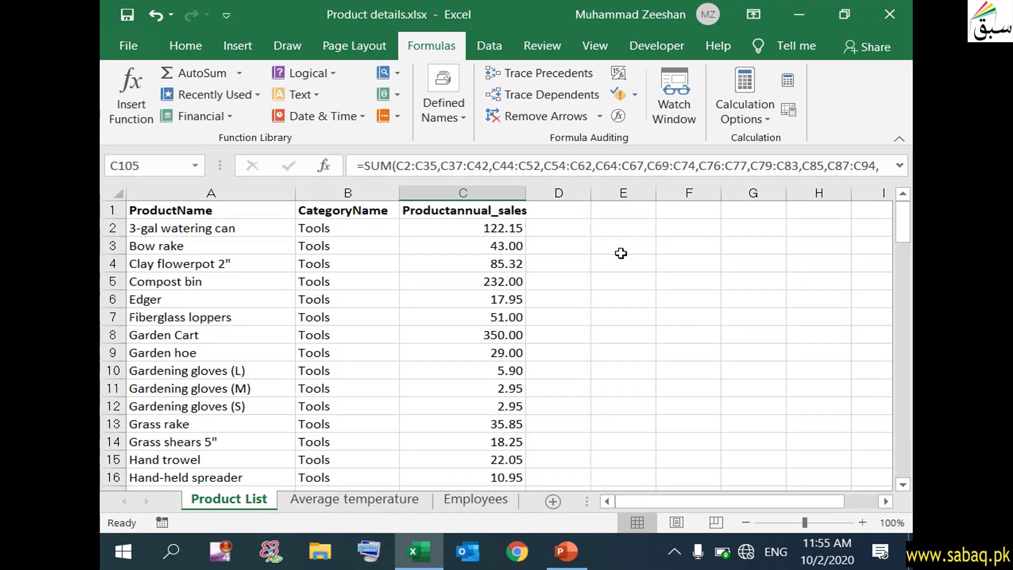
key(Up)
key(Up)
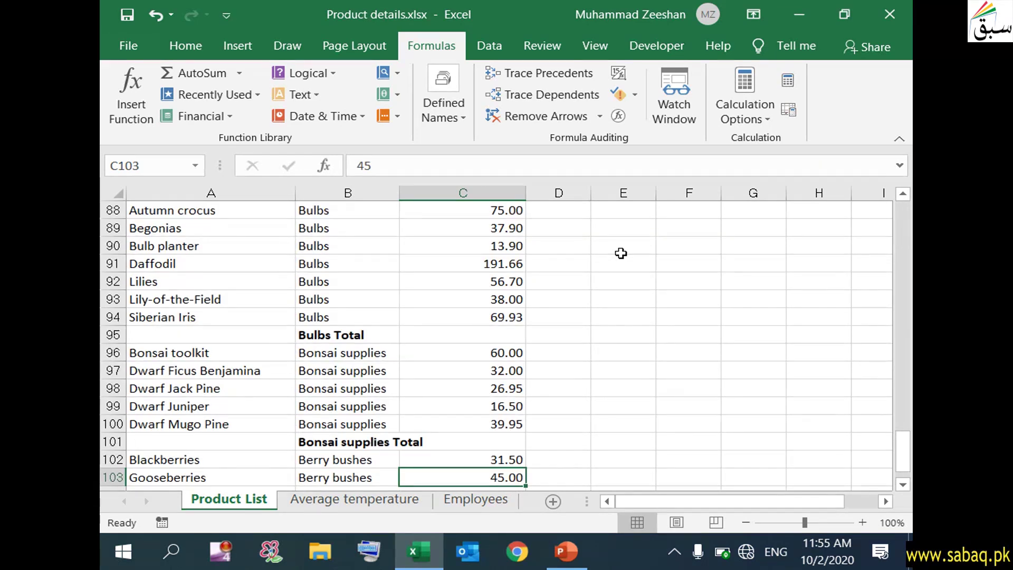
key(Up)
key(Down)
key(Down)
key(Down)
drag(903, 456, 903, 208)
click(234, 211)
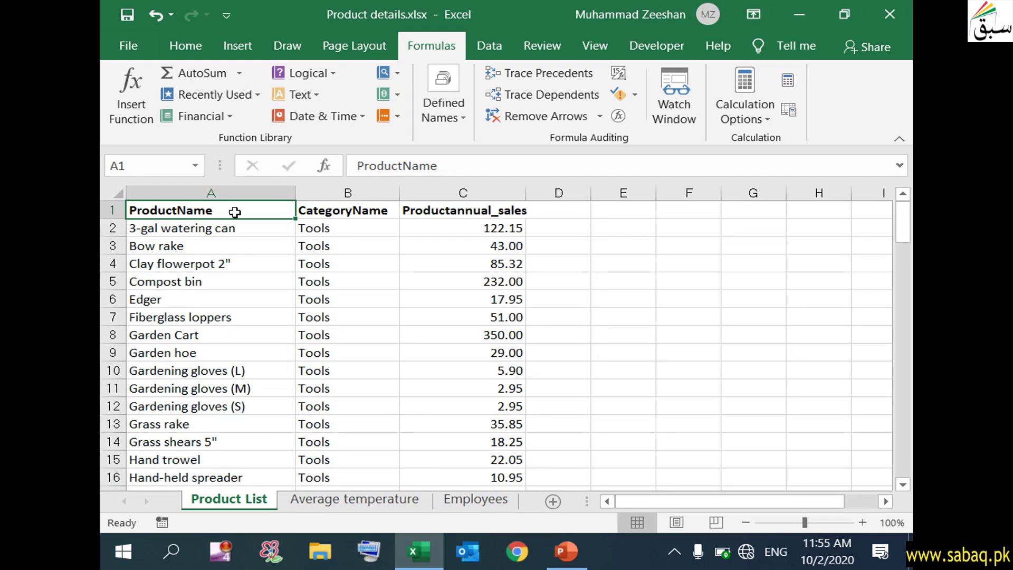
Step: Jump down column A from one product block edge to the next until the last product, and continue down to cell A107
key(ctrl+Down)
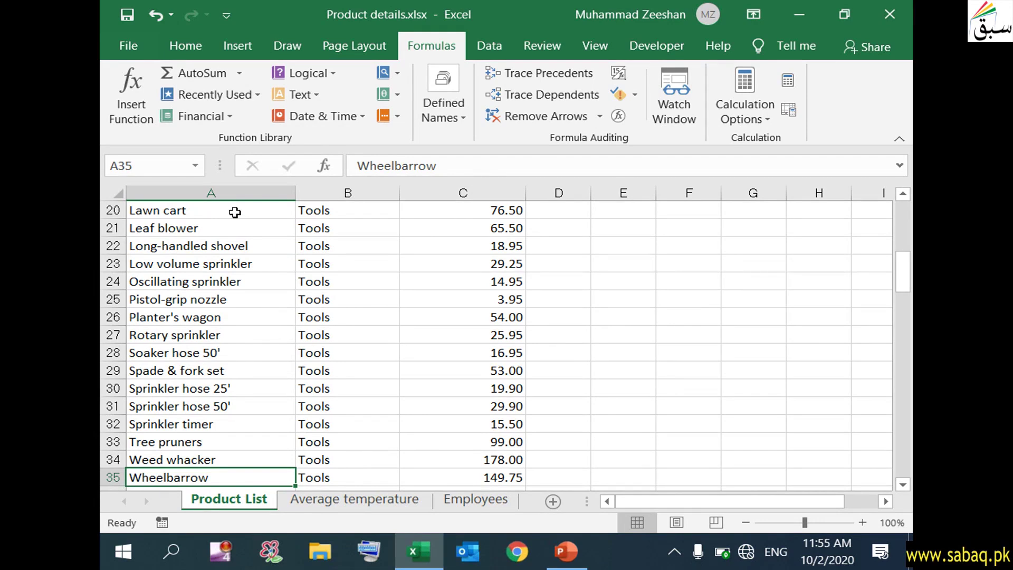
key(ctrl+Down)
key(ctrl+Down)
key(ctrl+Down)
key(ctrl+Down)
key(ctrl+Down)
key(ctrl+Down)
key(ctrl+Down)
key(ctrl+Down)
key(ctrl+Down)
key(ctrl+Down)
key(ctrl+Down)
key(ctrl+Down)
key(ctrl+Down)
key(ctrl+Down)
key(ctrl+Down)
key(ctrl+Down)
key(ctrl+Down)
key(ctrl+Down)
key(ctrl+Down)
key(ctrl+Down)
key(ctrl+Down)
key(Down)
key(Down)
key(Down)
key(Down)
Step: Look back up through the product list and switch to the PowerPoint slide on navigating to named cells, ranges, and workbook elements
scroll(342, 315, up, 3)
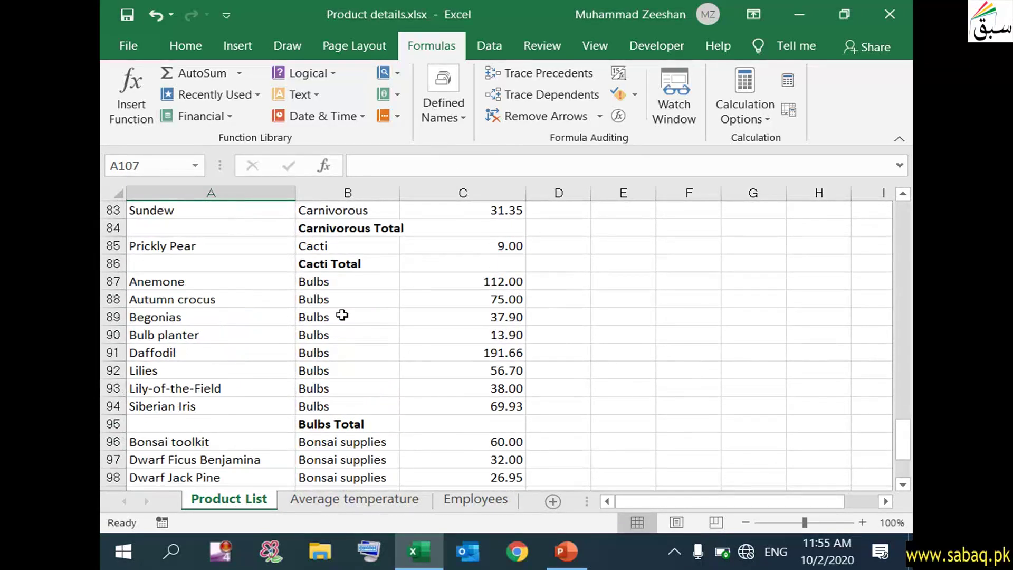
scroll(342, 314, up, 12)
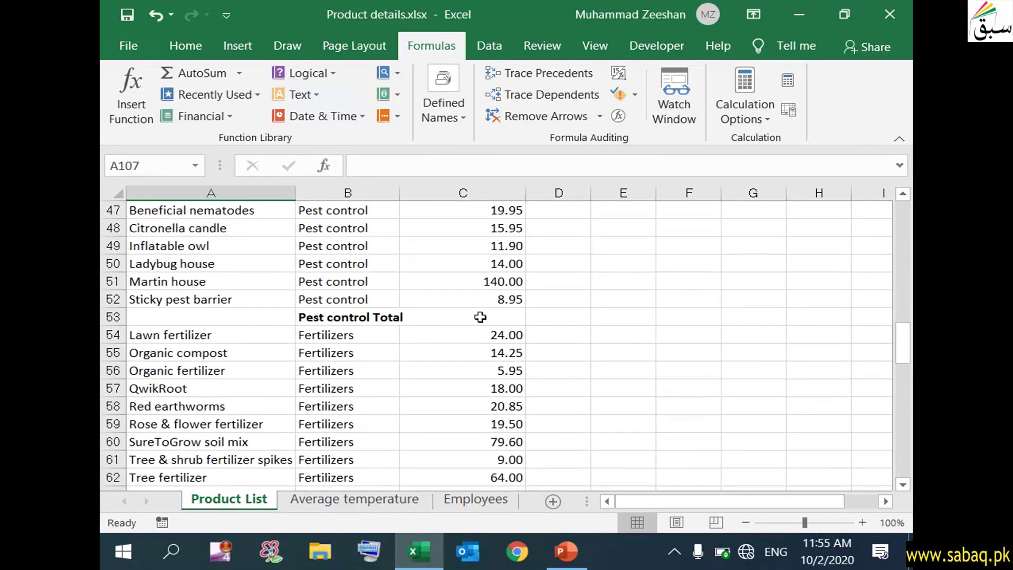
scroll(480, 317, up, 9)
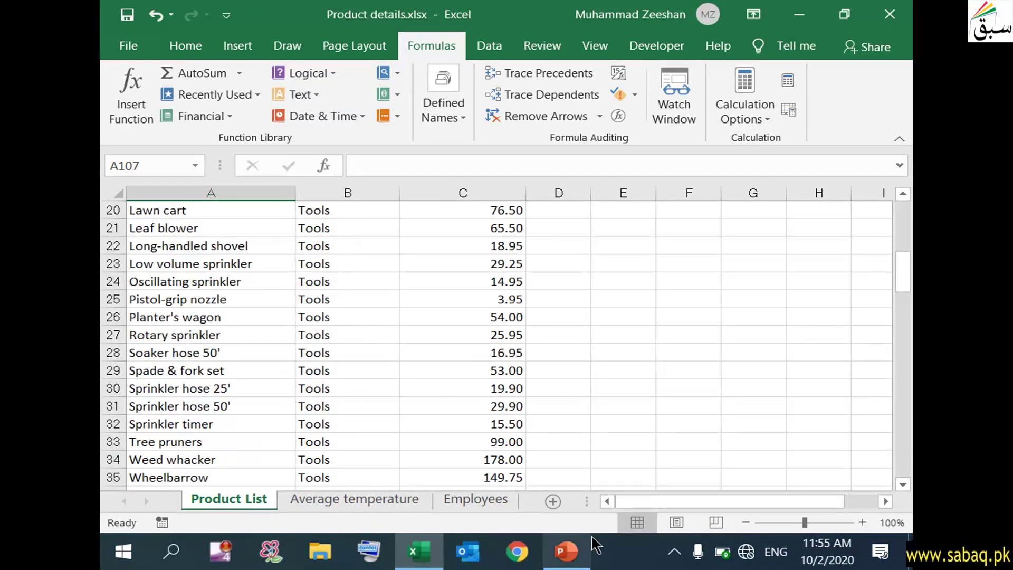
click(566, 551)
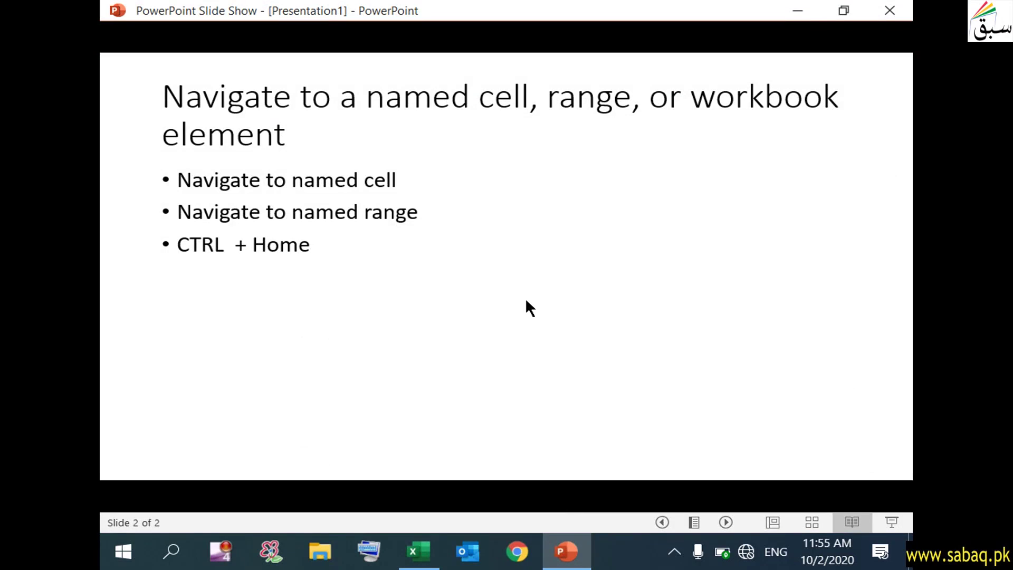